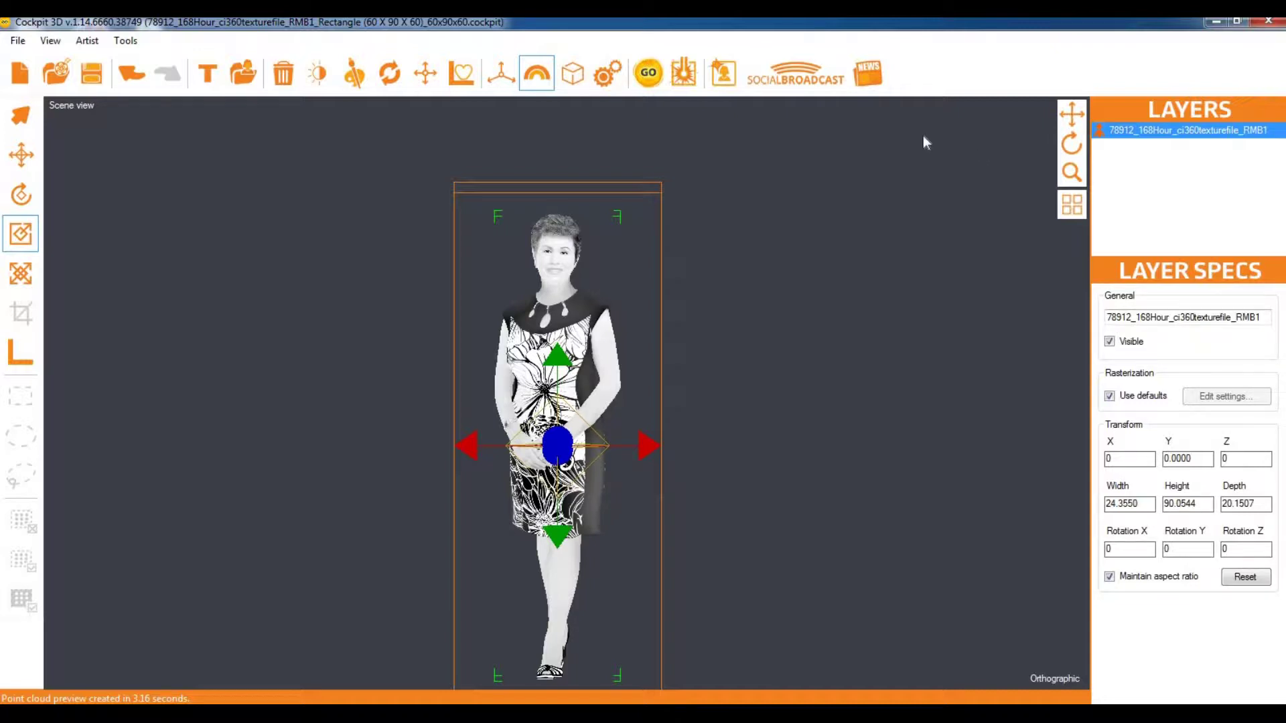
Rasterize the scene with the default front projection settings, producing a 1,030,651-point preview
click(607, 77)
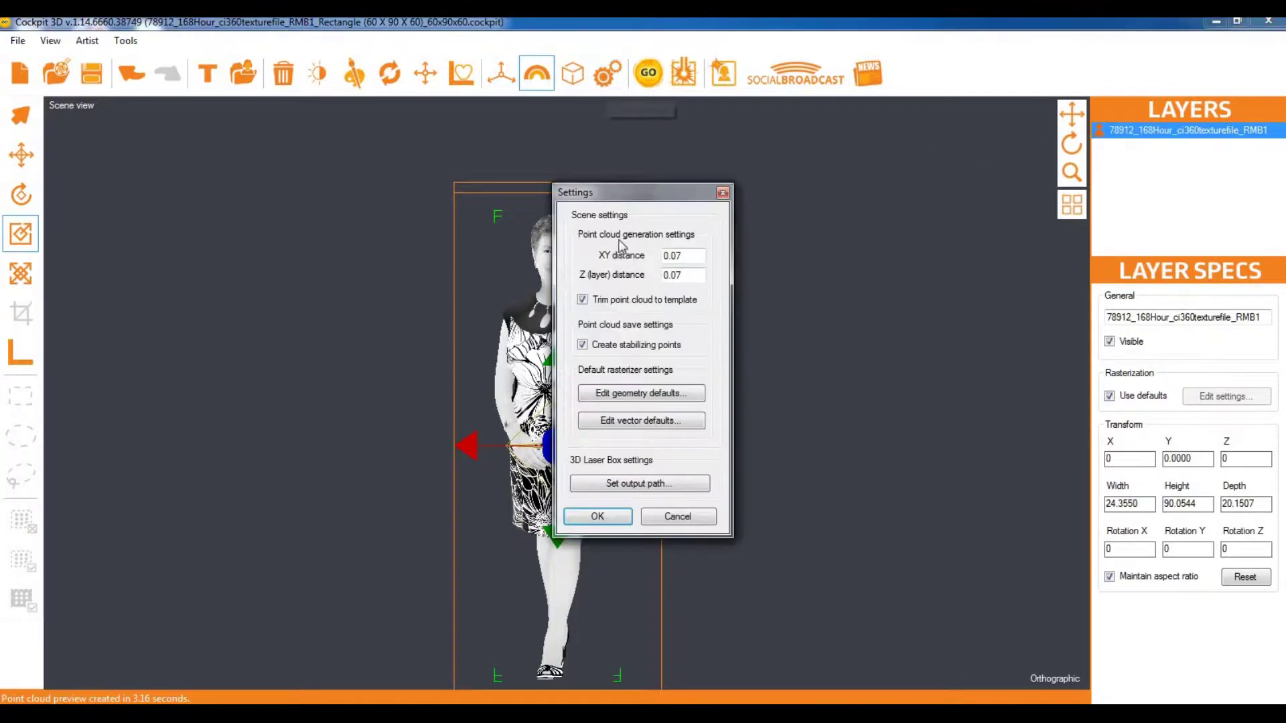
click(663, 396)
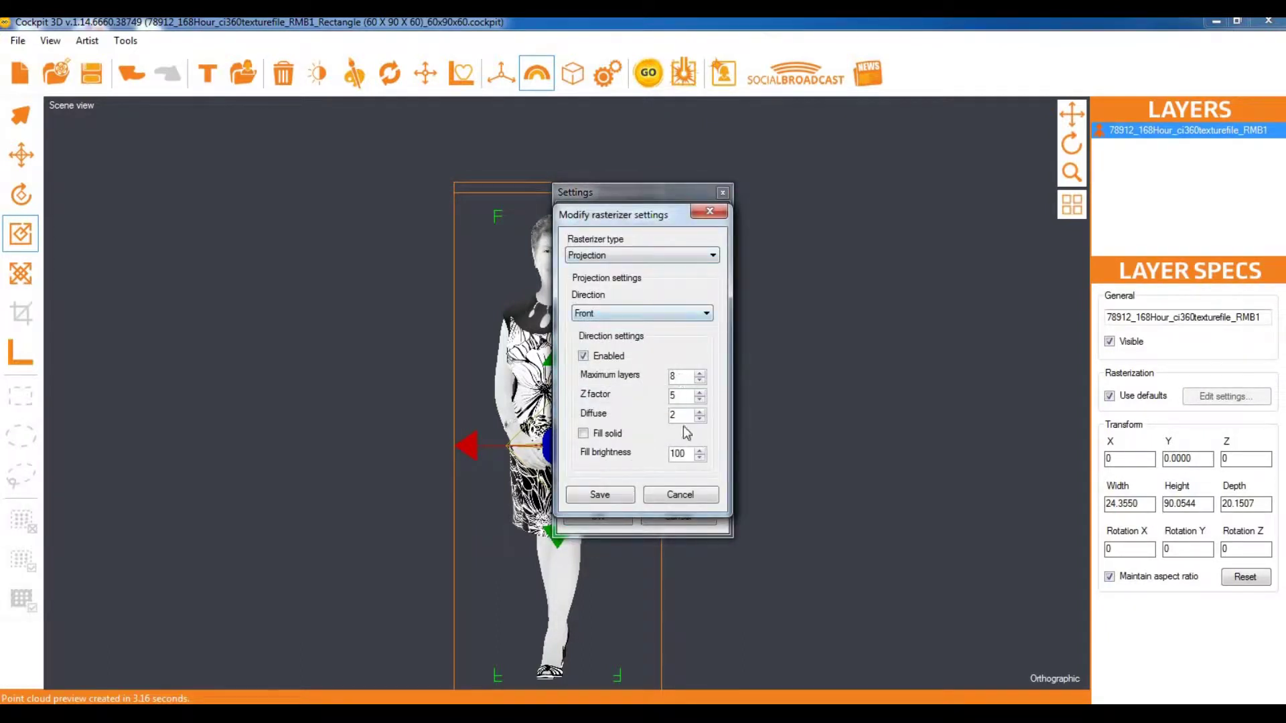
click(611, 494)
click(597, 517)
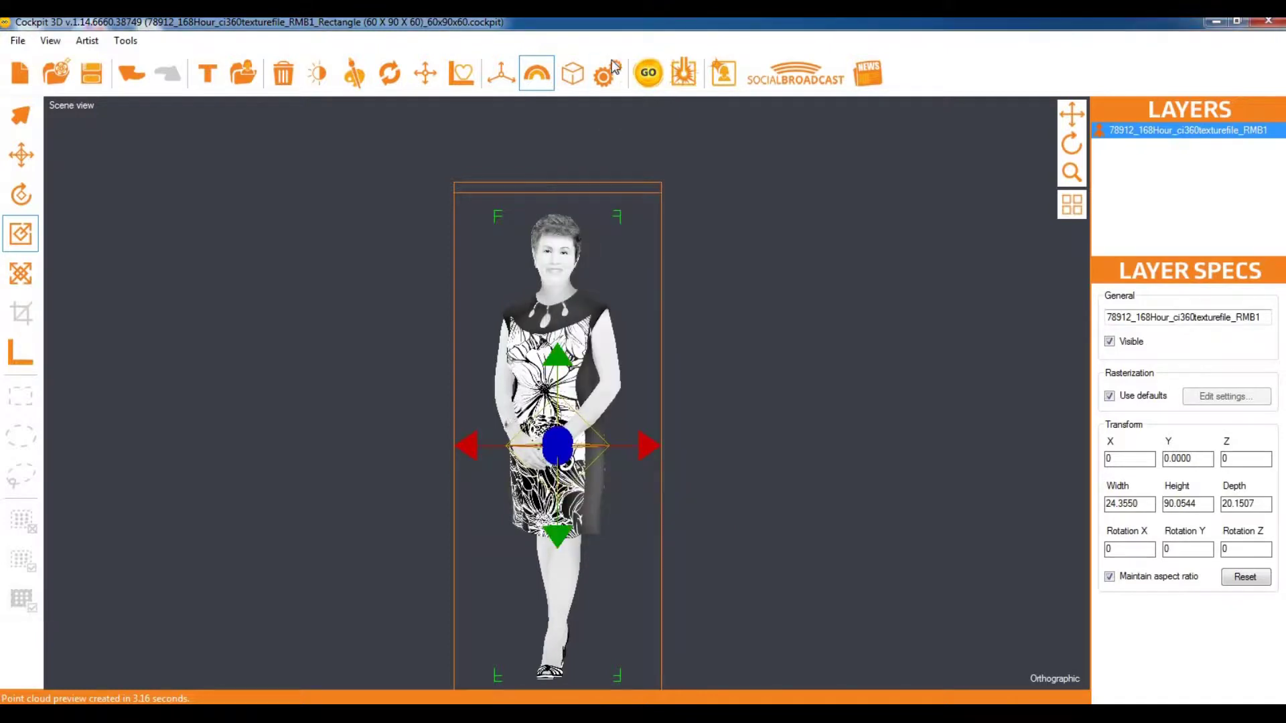
click(650, 75)
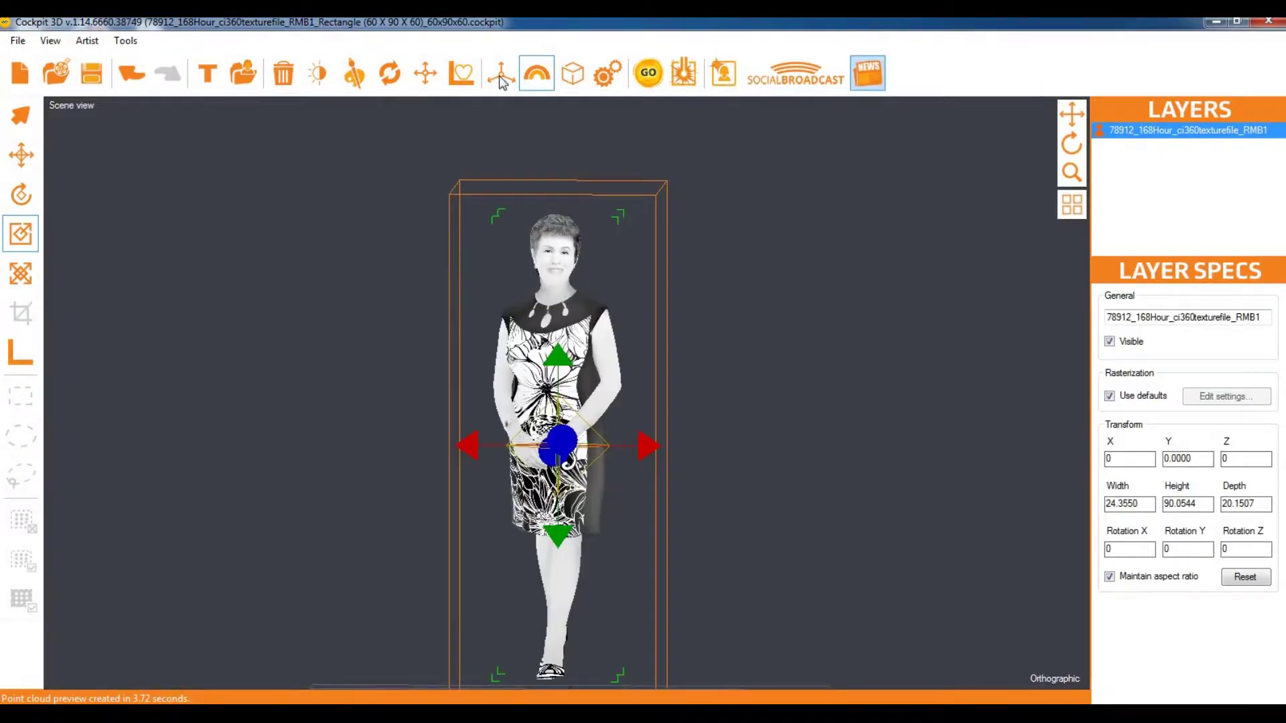
click(607, 72)
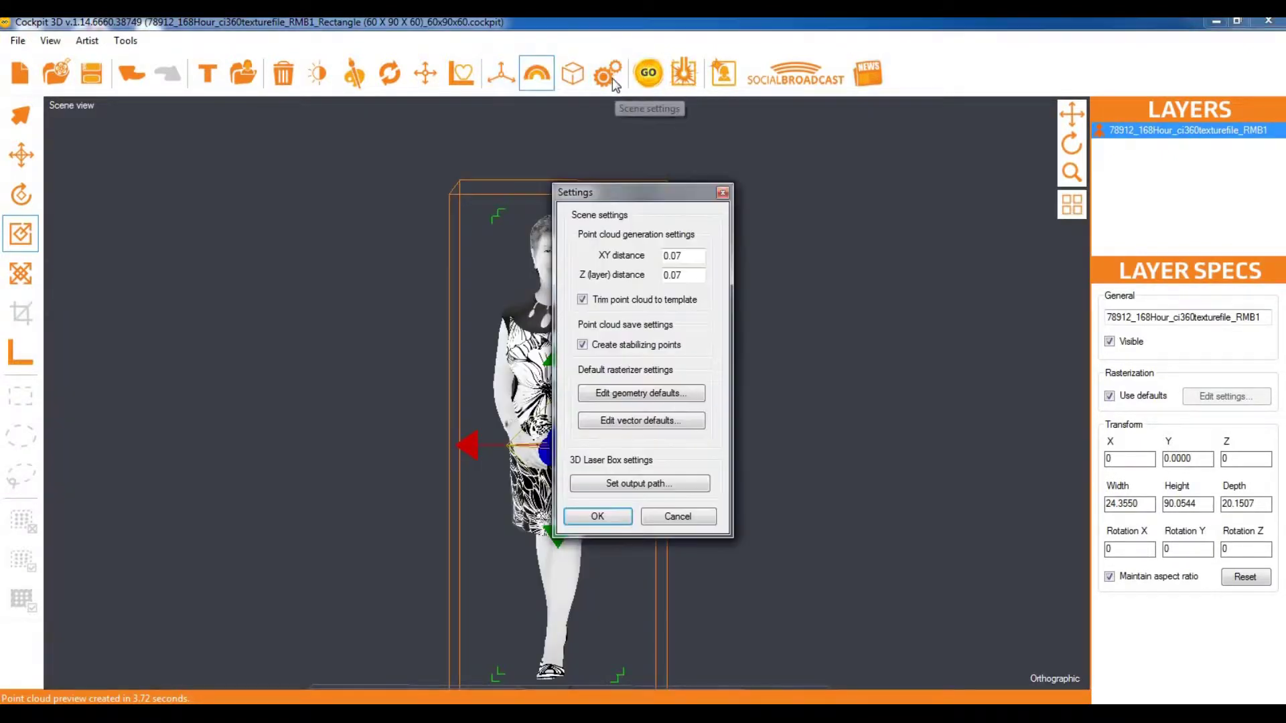
Preview the X-ray rasterizer with its Front cross-section direction, then cancel without saving changes
click(637, 394)
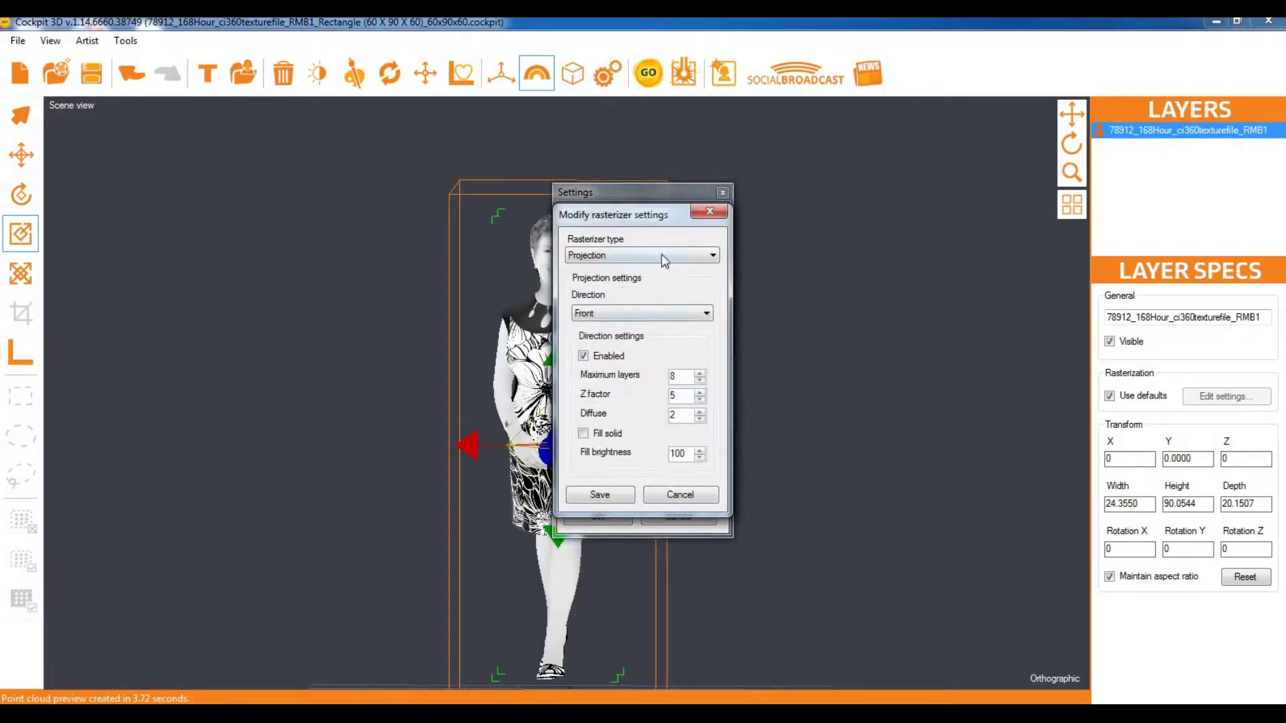
click(661, 255)
click(641, 279)
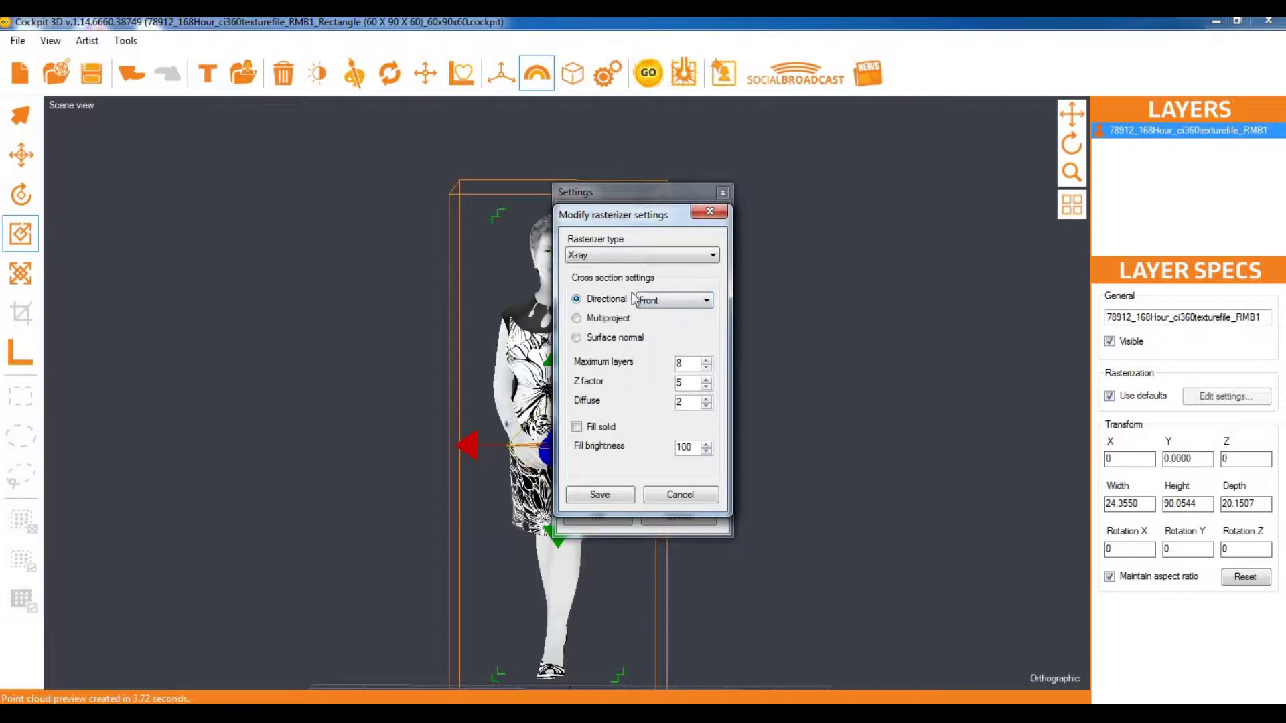
click(663, 302)
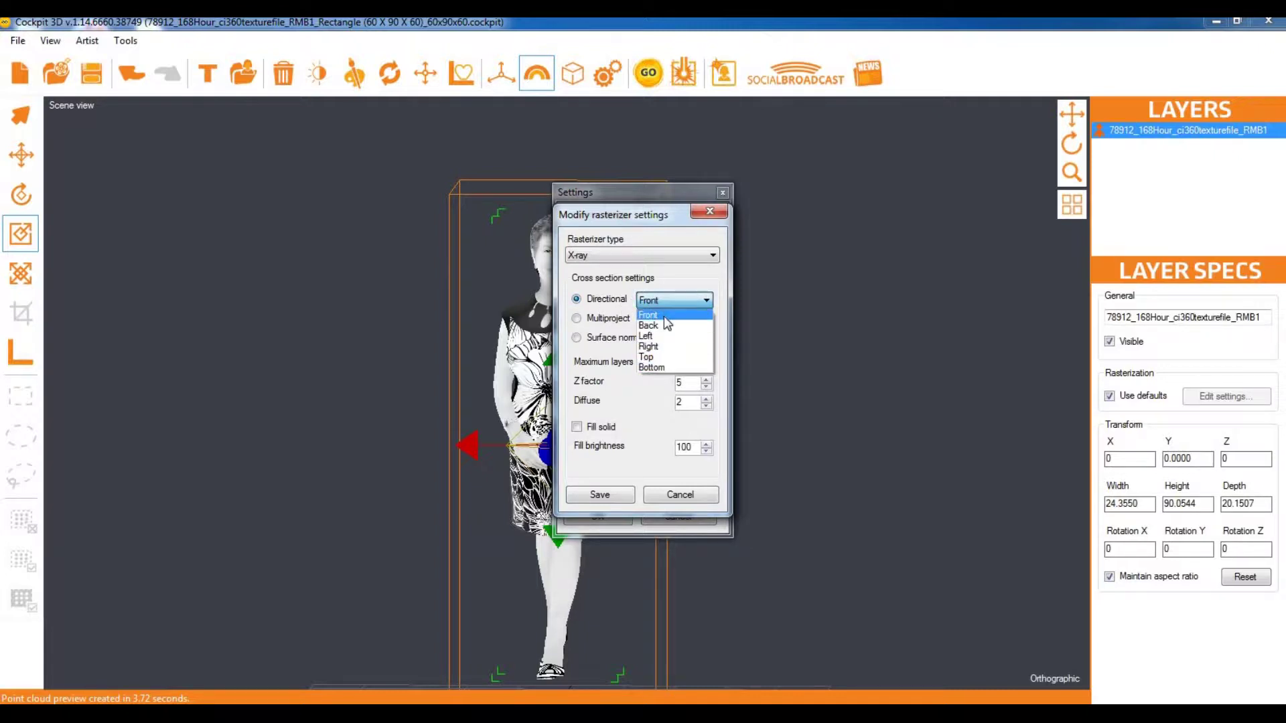
click(664, 317)
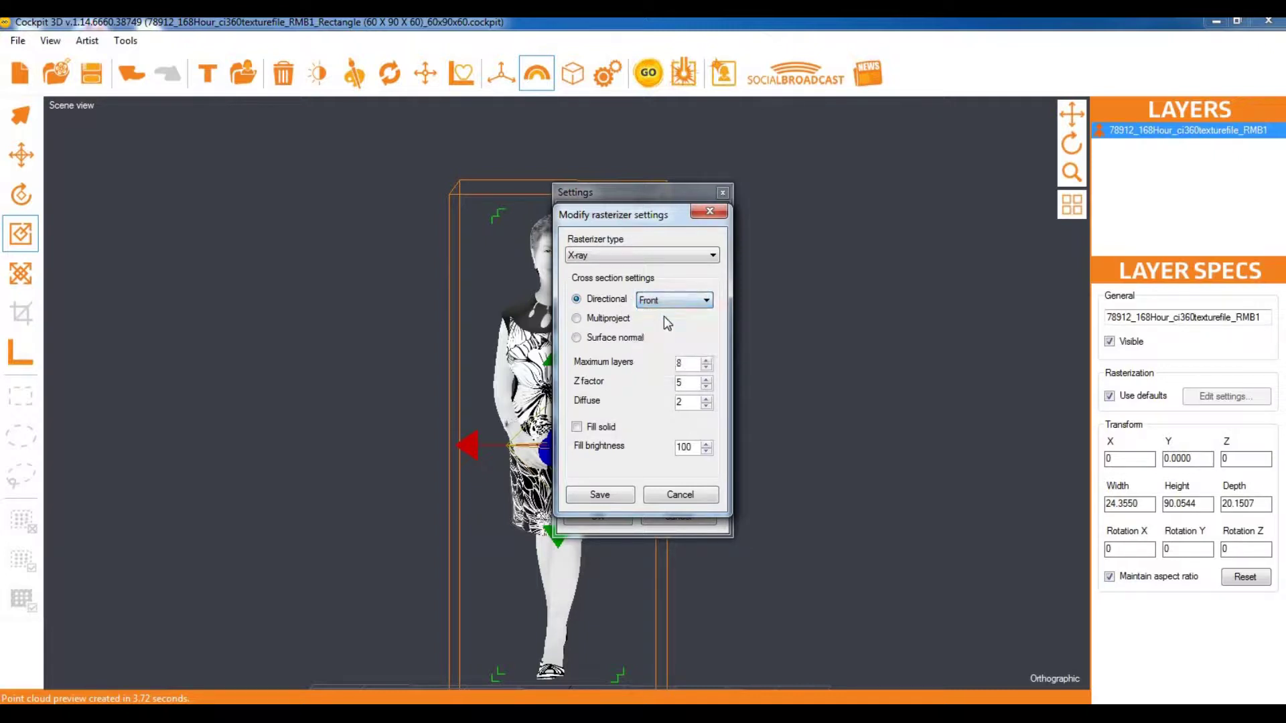
click(681, 498)
click(680, 515)
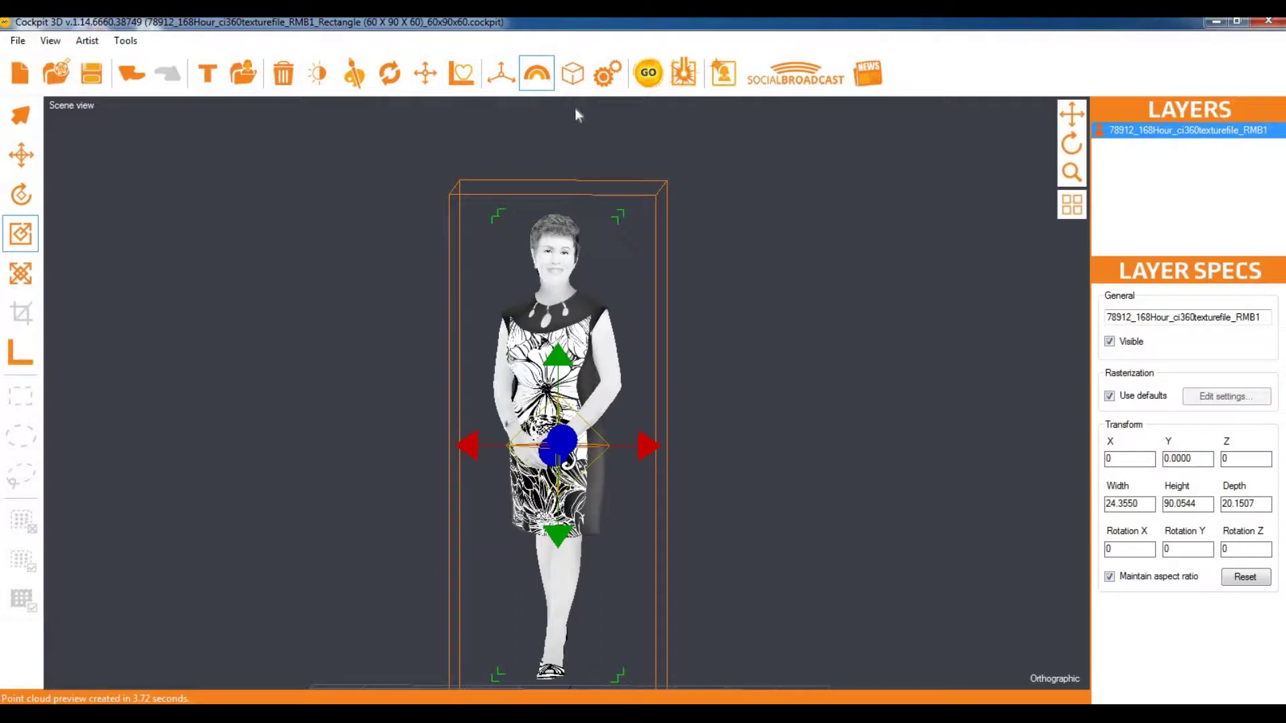
Save X-ray as the default rasterizer and generate a 1,929,775-point preview
click(619, 81)
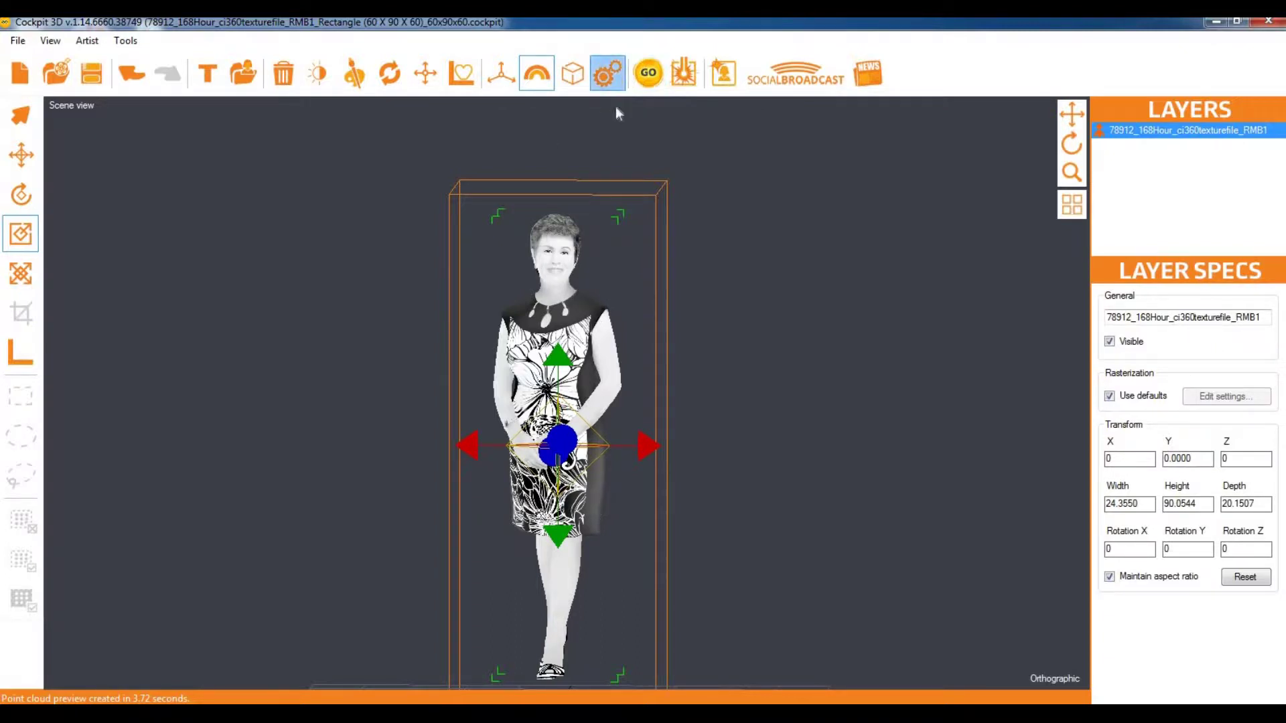
click(660, 393)
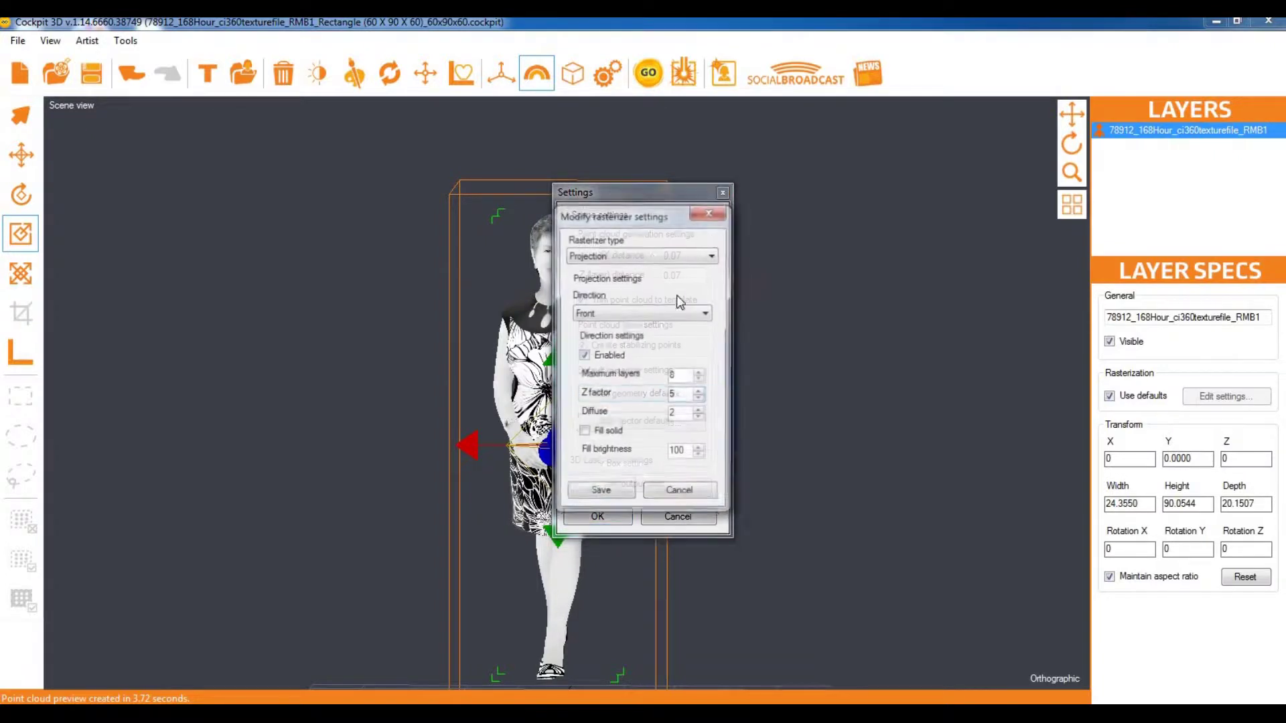
click(656, 256)
click(643, 280)
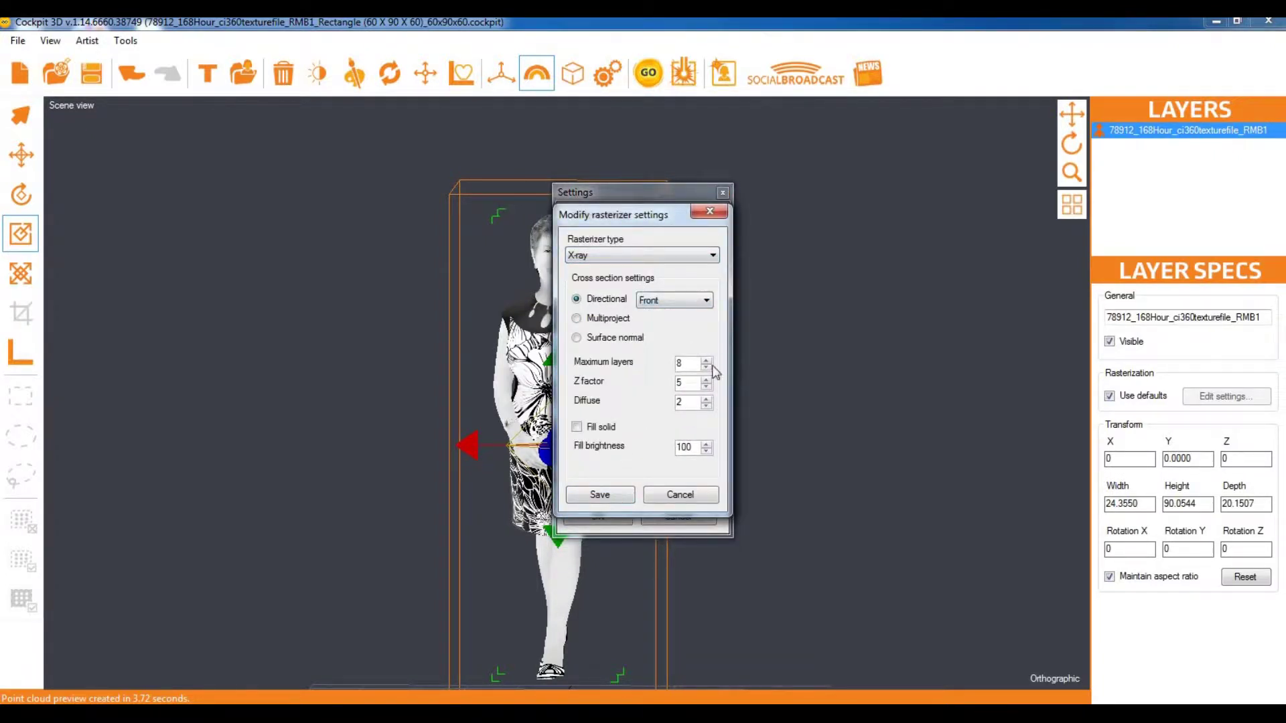
click(597, 501)
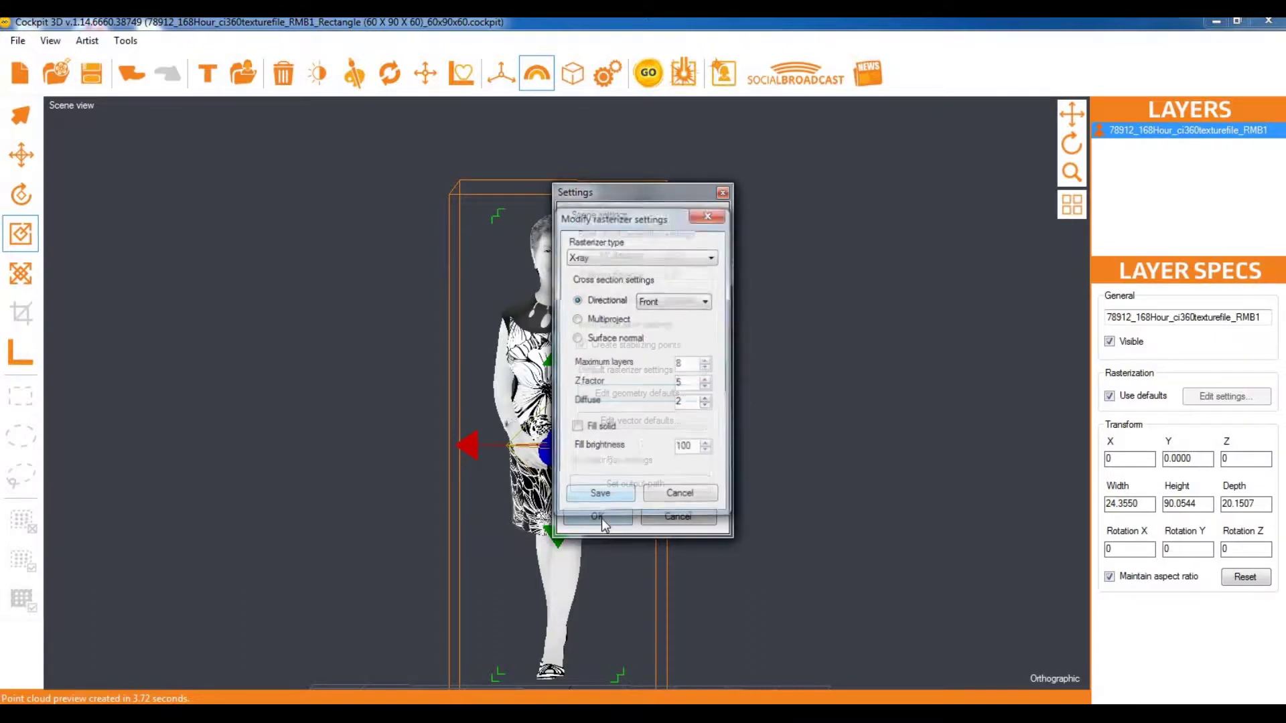
click(601, 519)
click(647, 75)
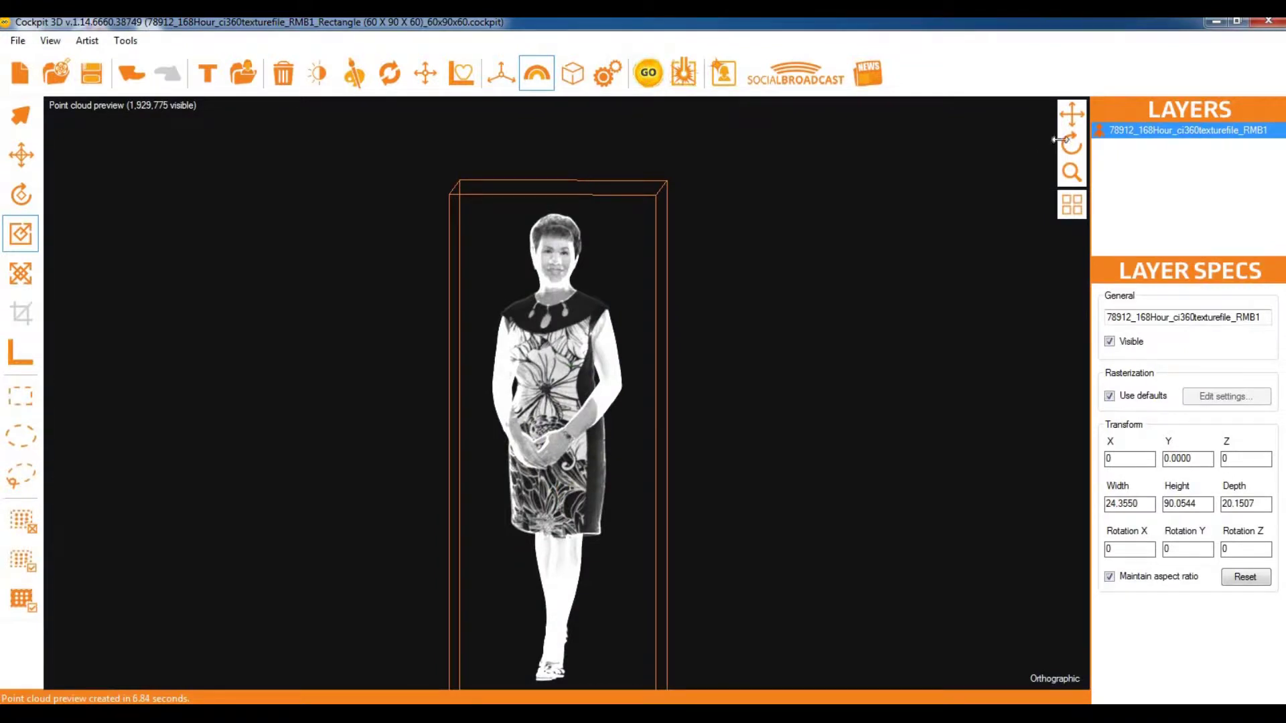
drag(1058, 139, 1139, 148)
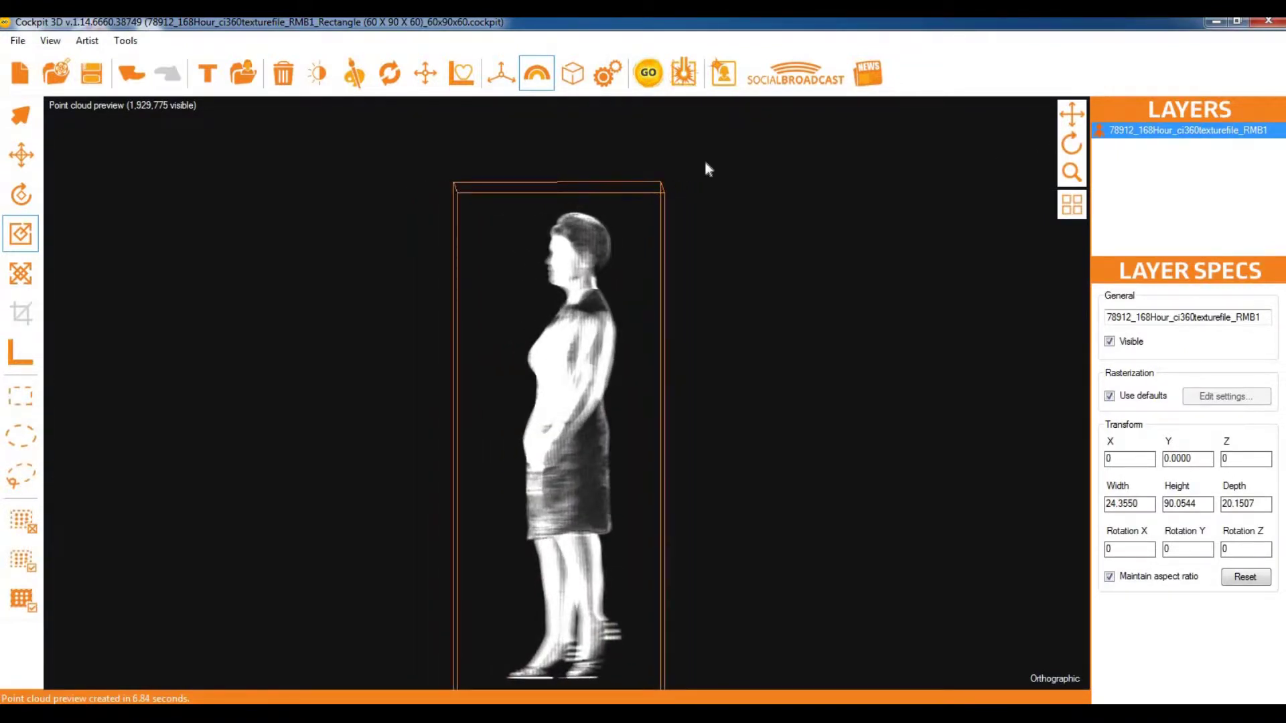
Open the scene settings, where the XY and Z point distances are still 0.07
click(607, 74)
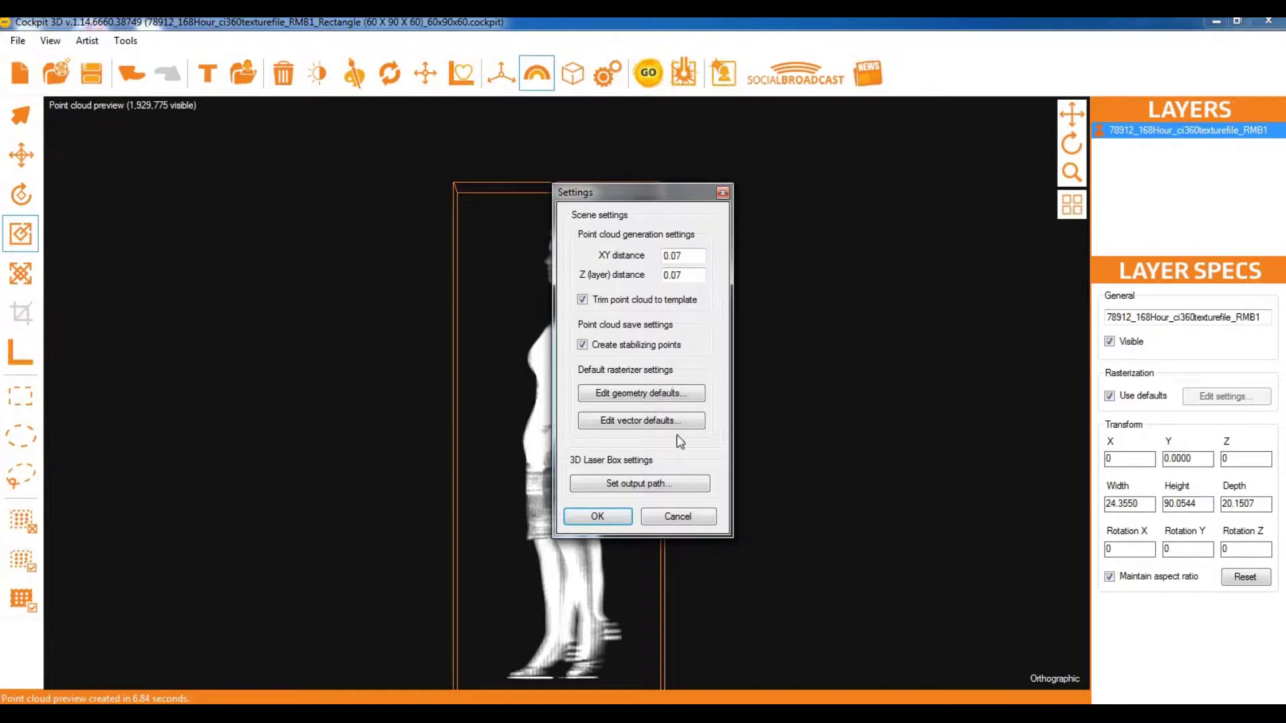
Set the X-ray cross-section direction to Right and regenerate the 1,929,722-point preview
click(679, 396)
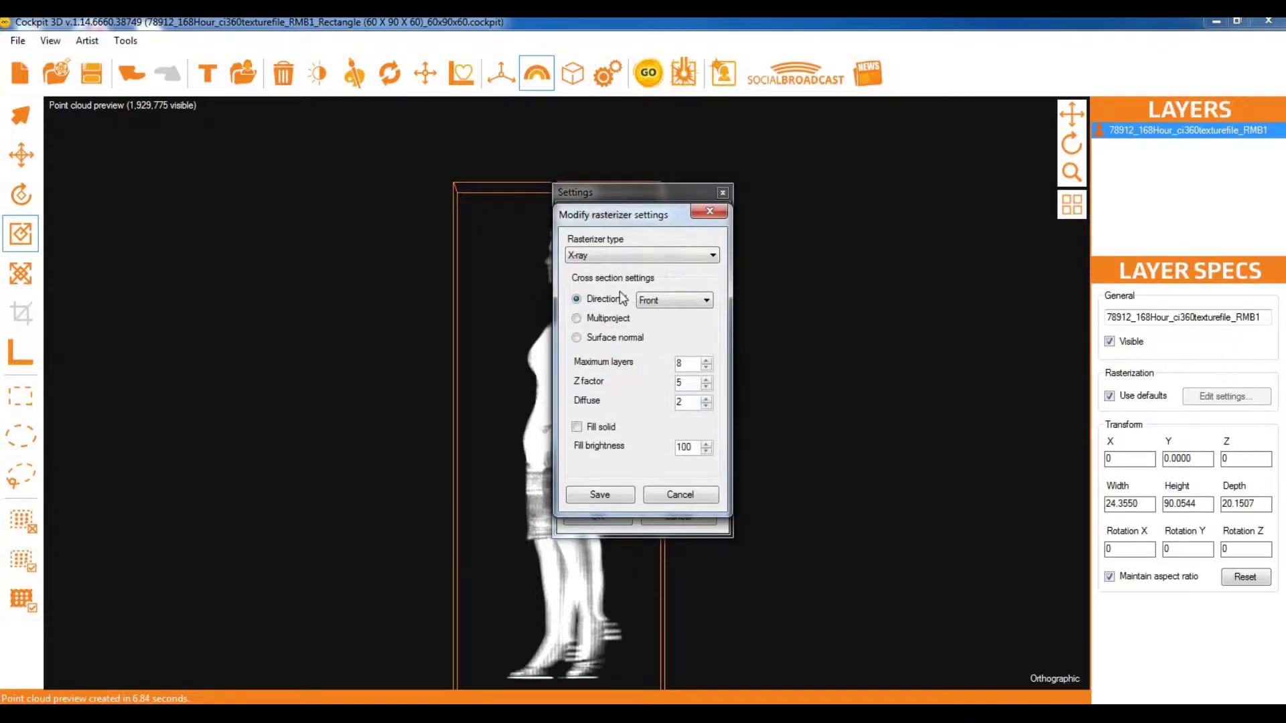
click(675, 303)
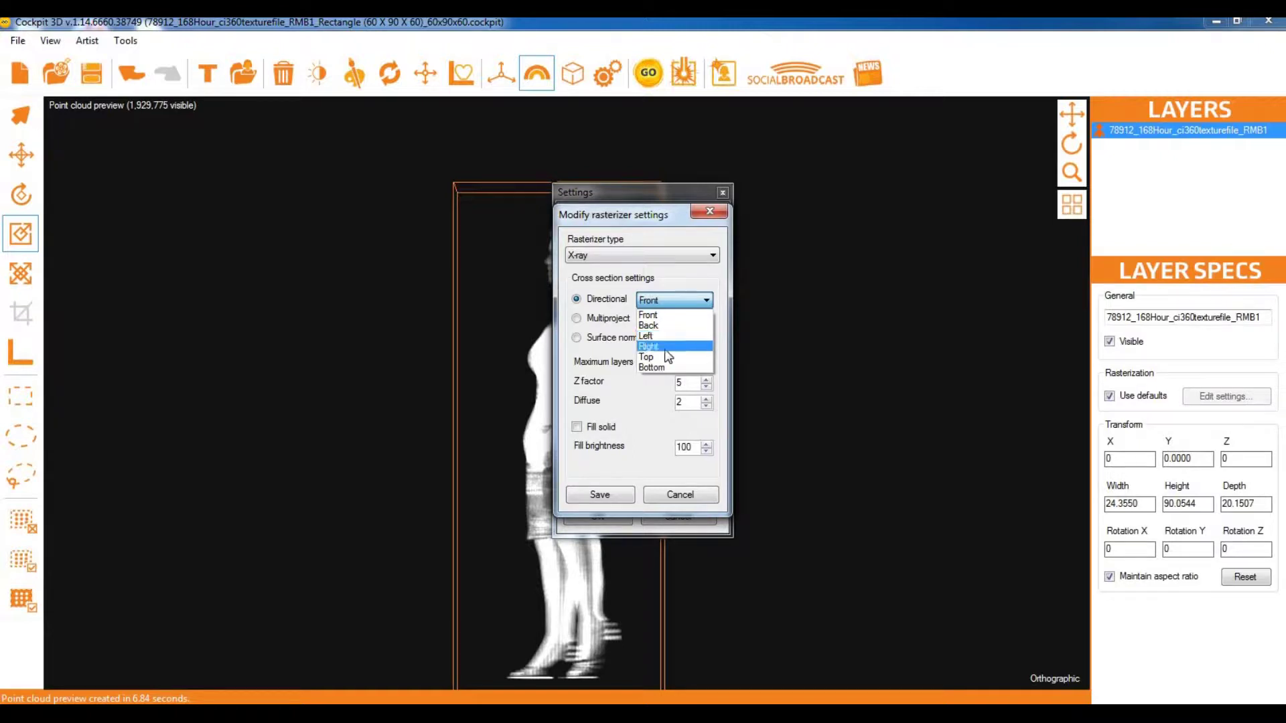
click(668, 347)
click(614, 494)
click(600, 517)
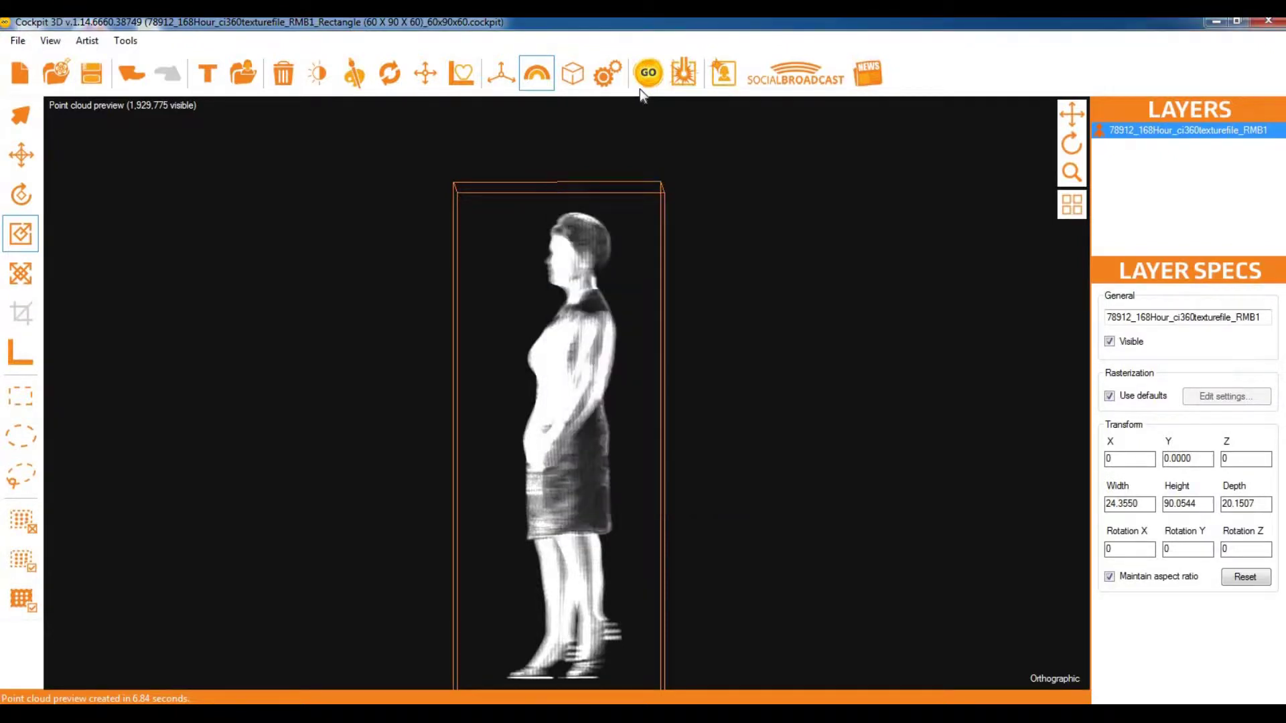
click(642, 83)
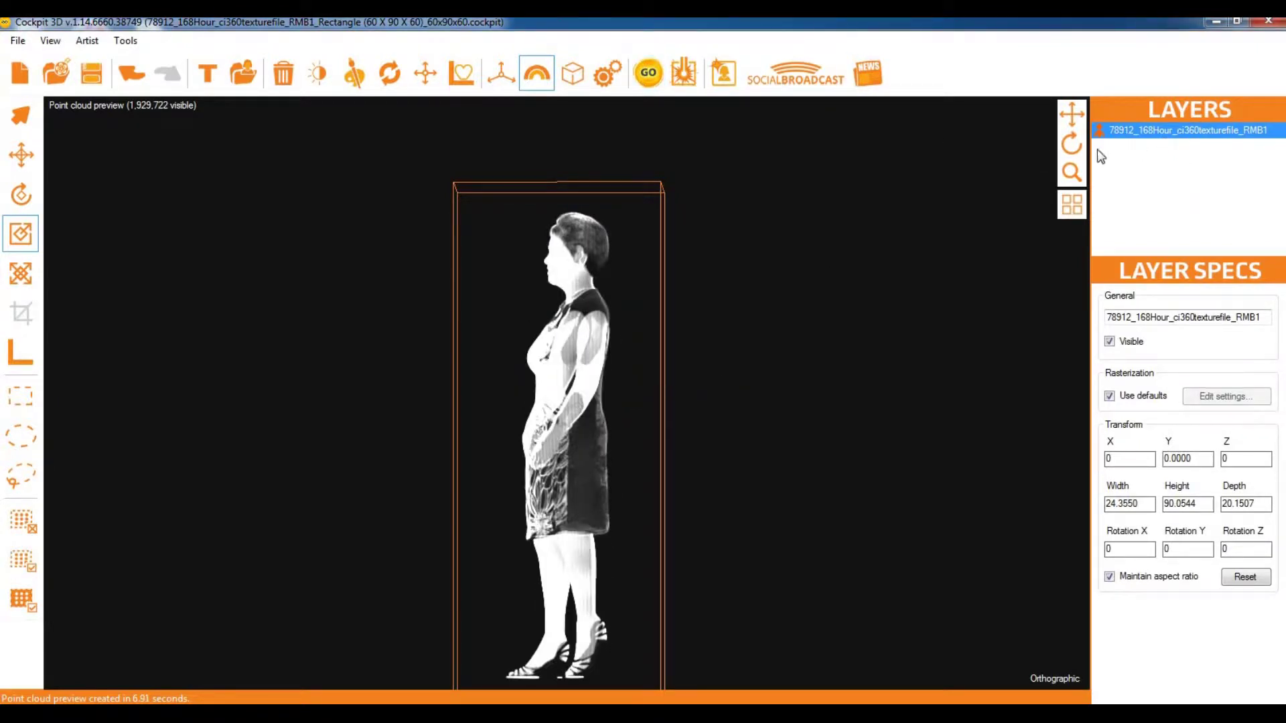
click(1072, 144)
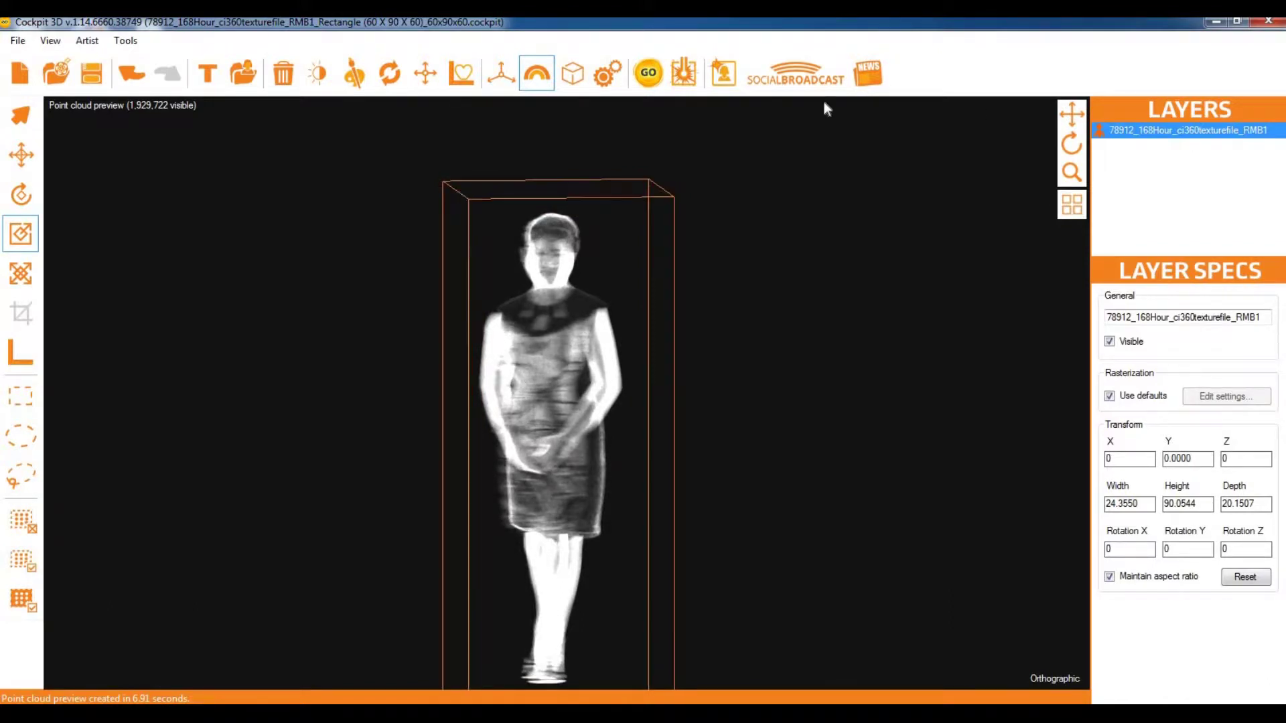
click(605, 81)
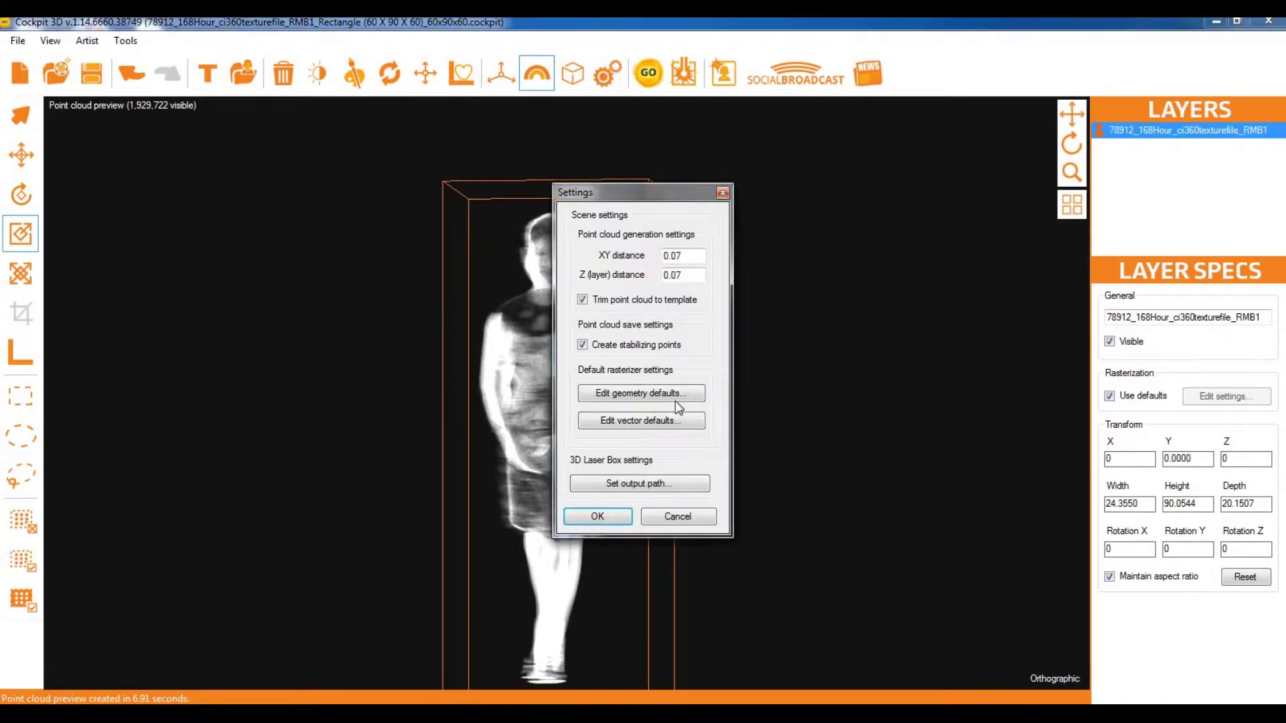
Return the X-ray direction to Front, keeping directional mode, and regenerate the 1,929,775-point cloud
click(657, 393)
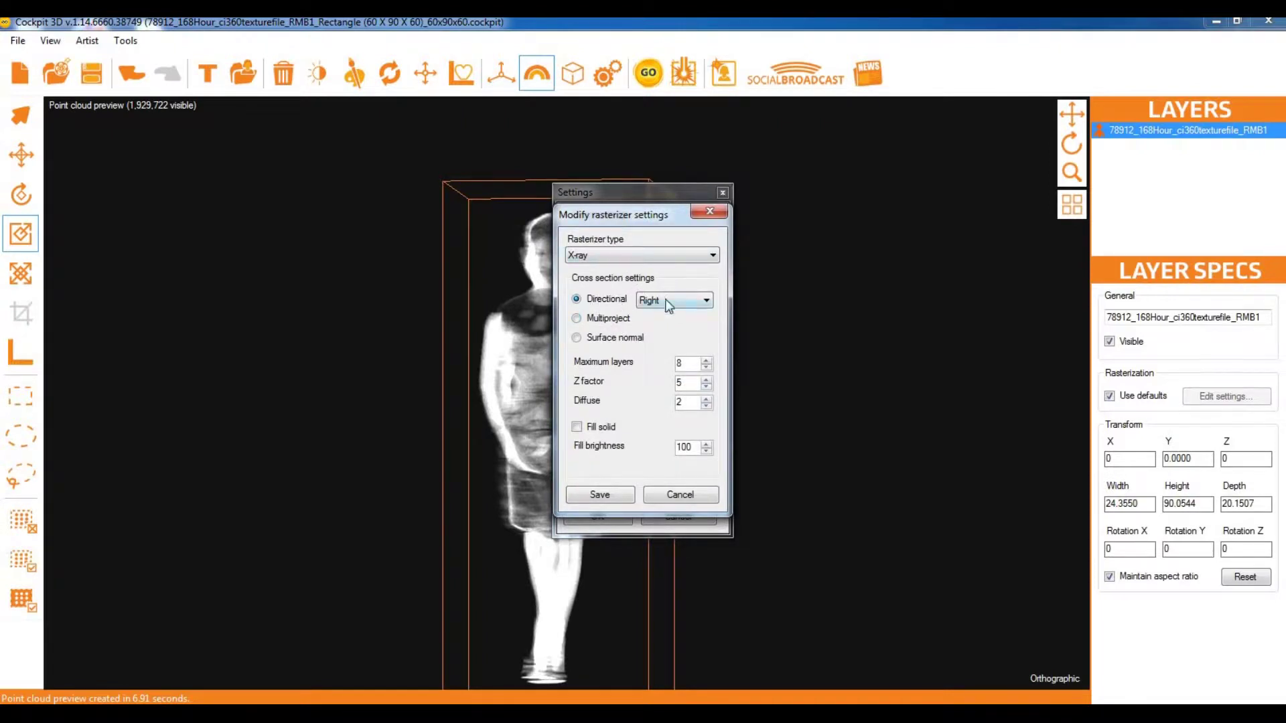
click(668, 302)
click(653, 315)
click(576, 338)
click(576, 298)
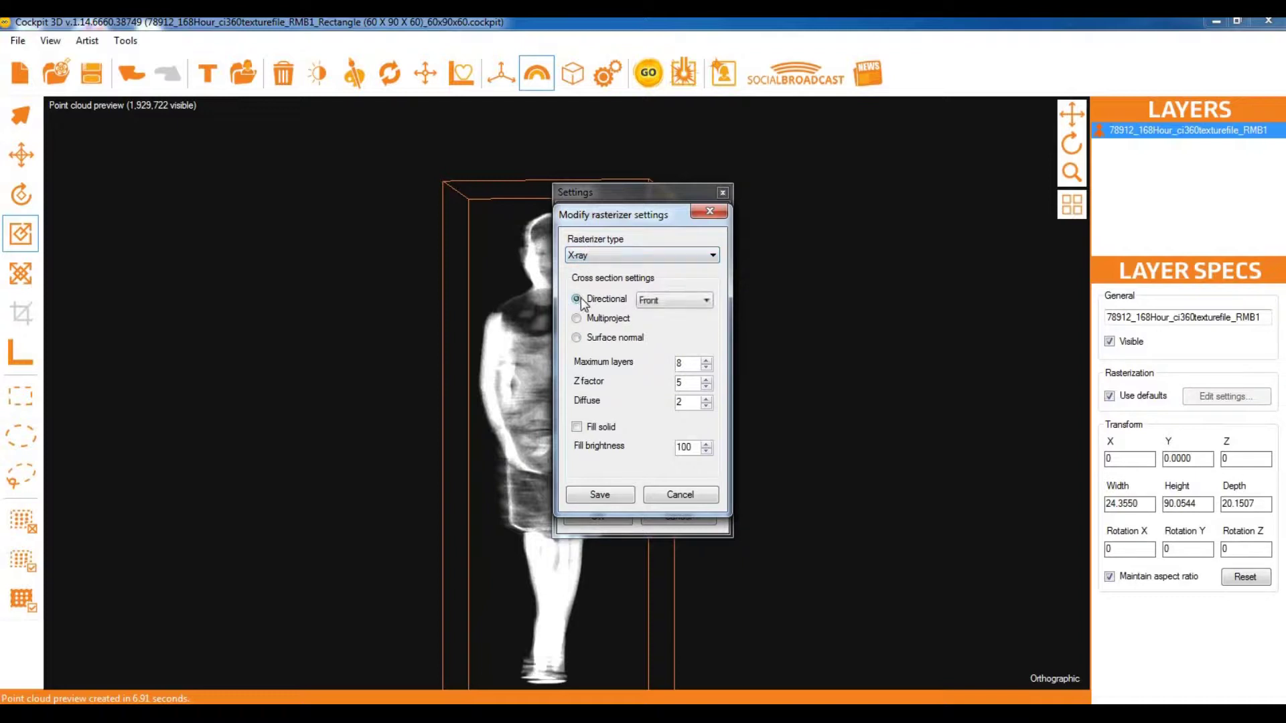
click(597, 500)
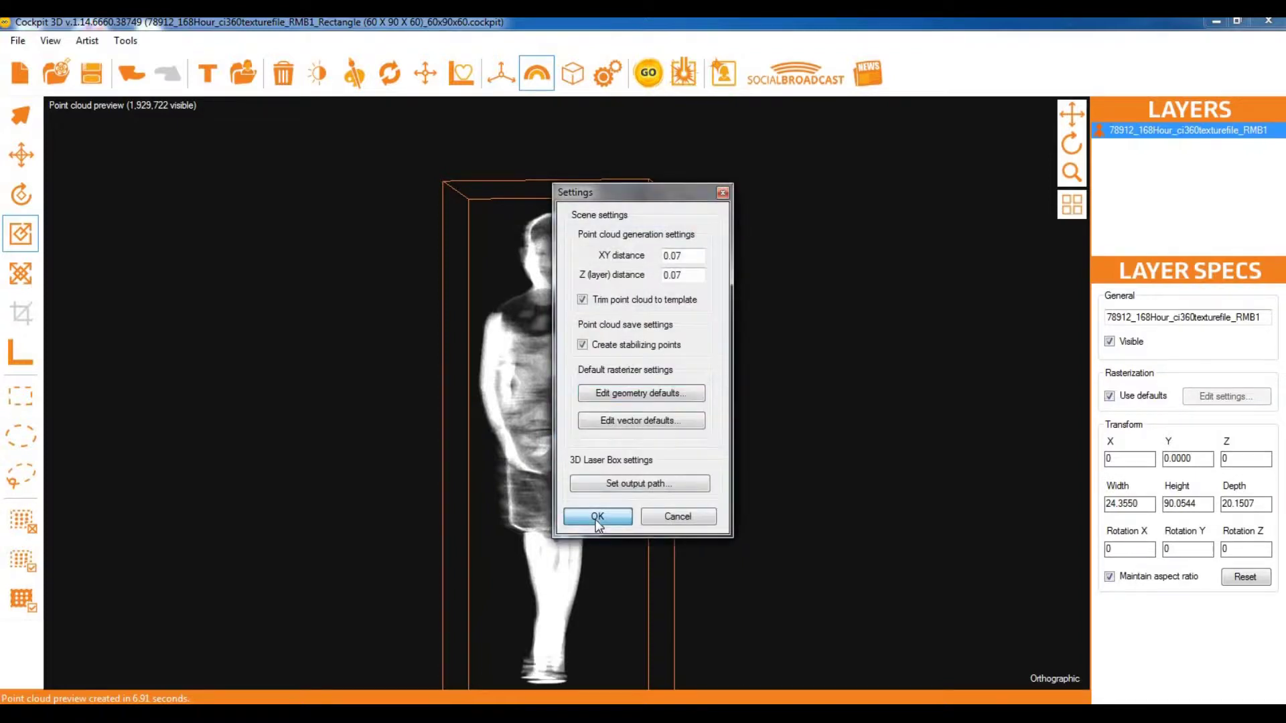
click(592, 517)
click(647, 75)
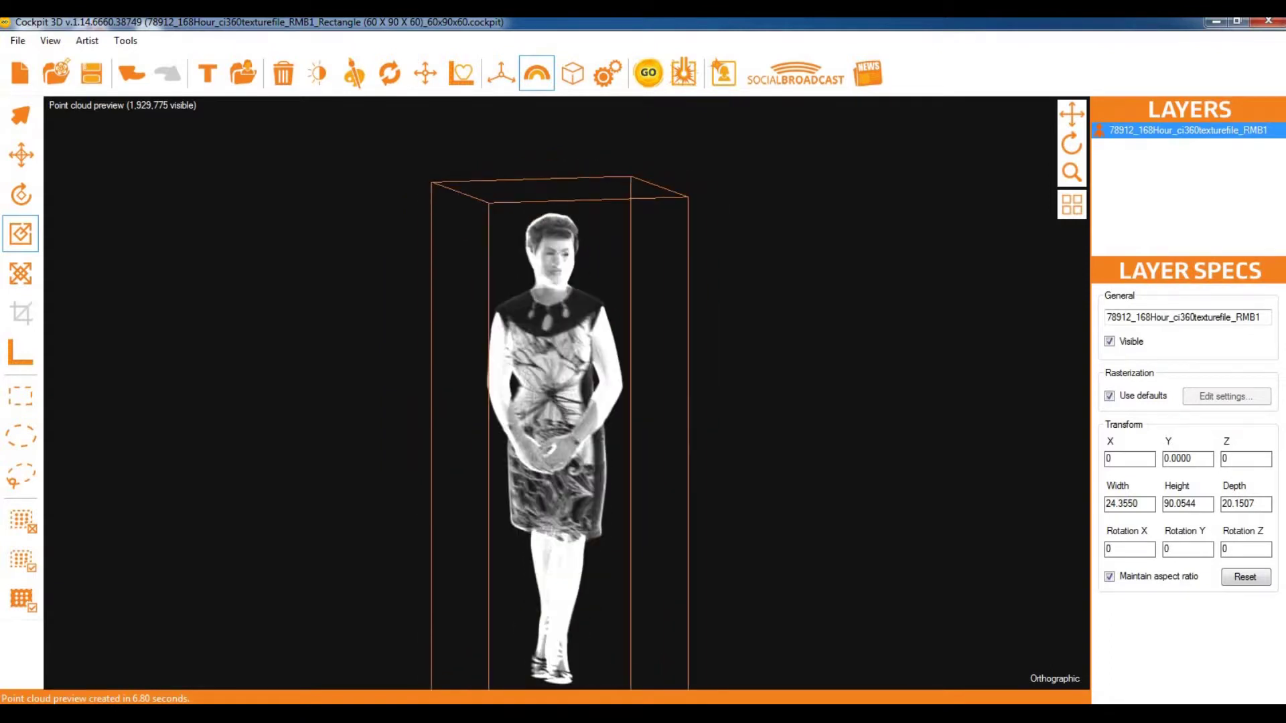
click(1070, 144)
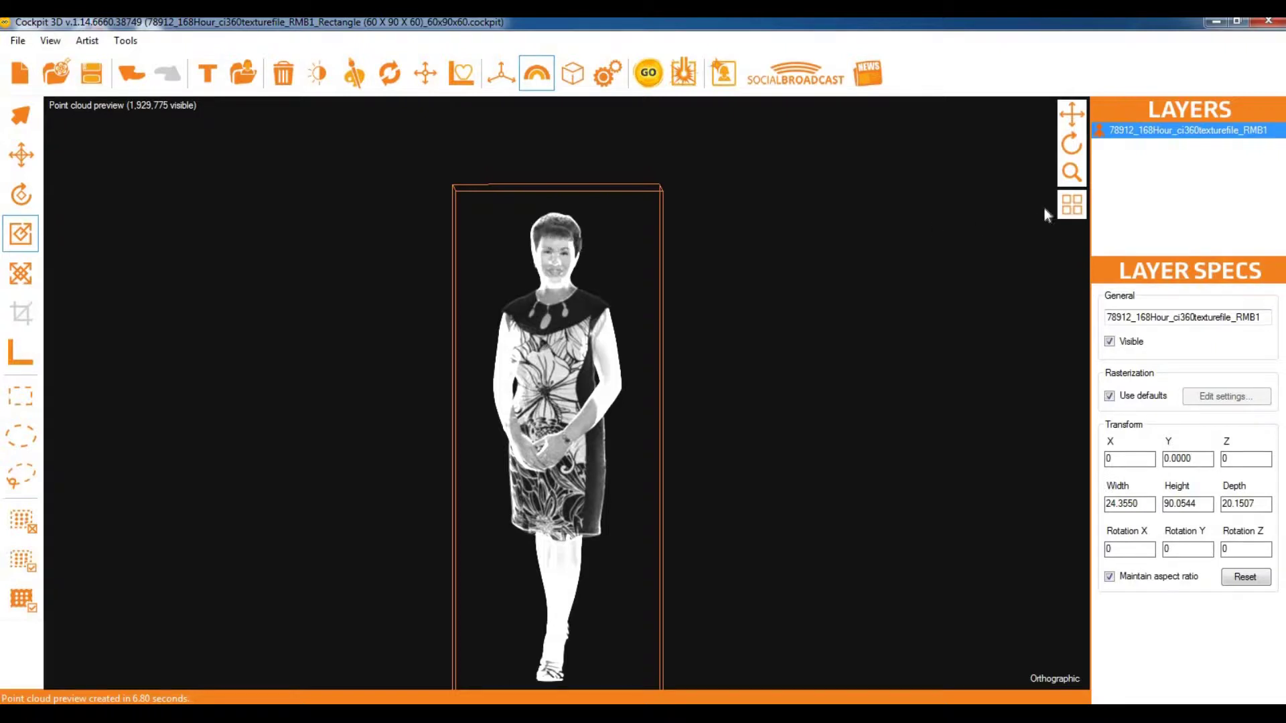
drag(563, 288, 520, 249)
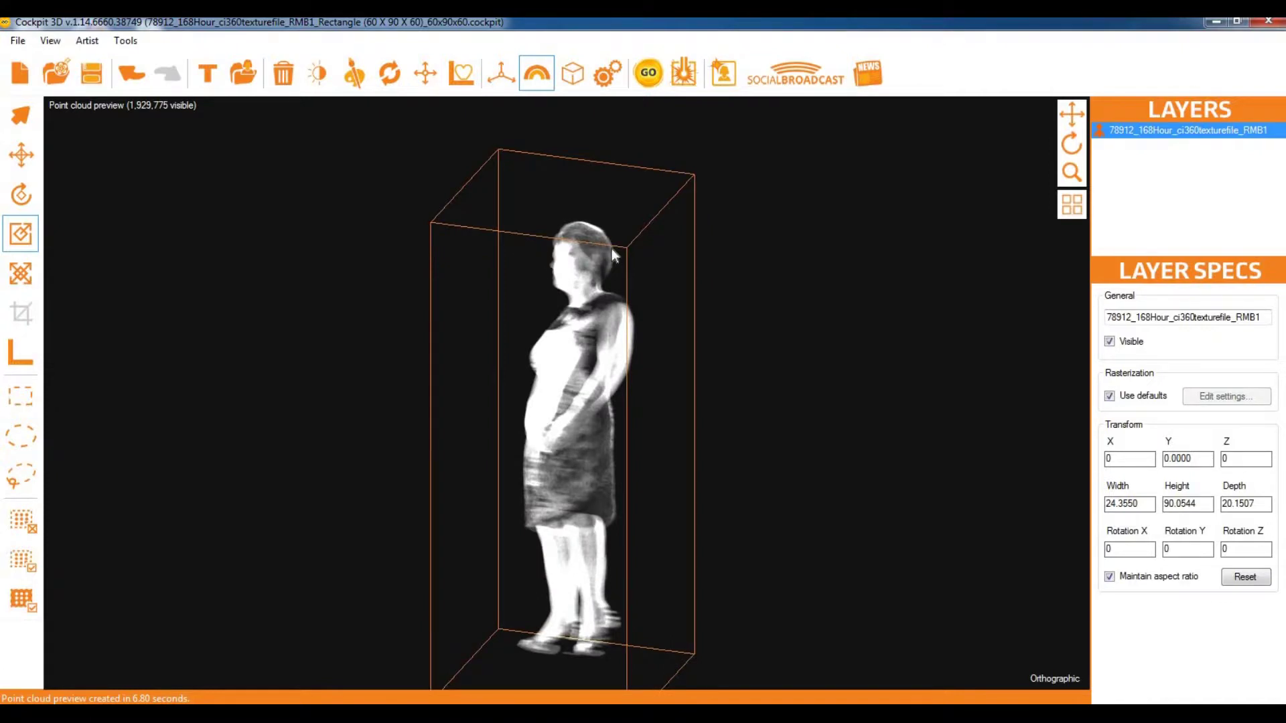
click(1072, 144)
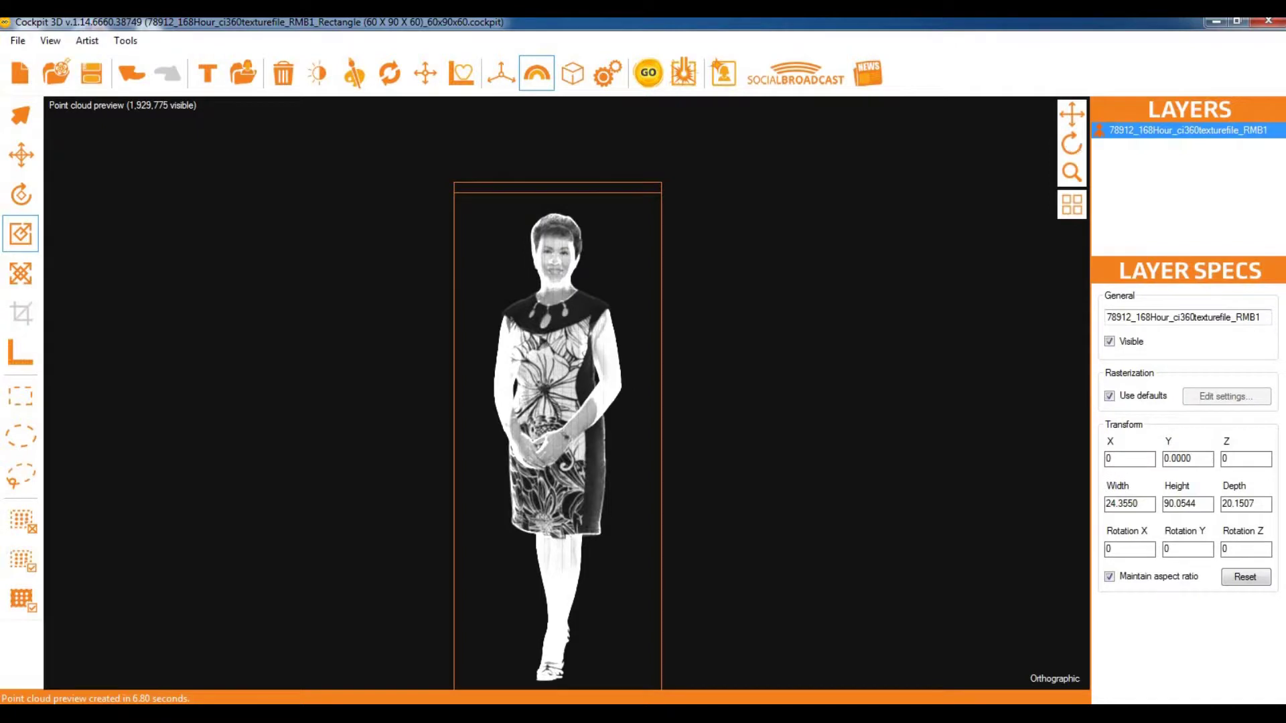
mouse_move(1074, 148)
mouse_down()
mouse_move(1025, 156)
mouse_move(1051, 148)
mouse_up()
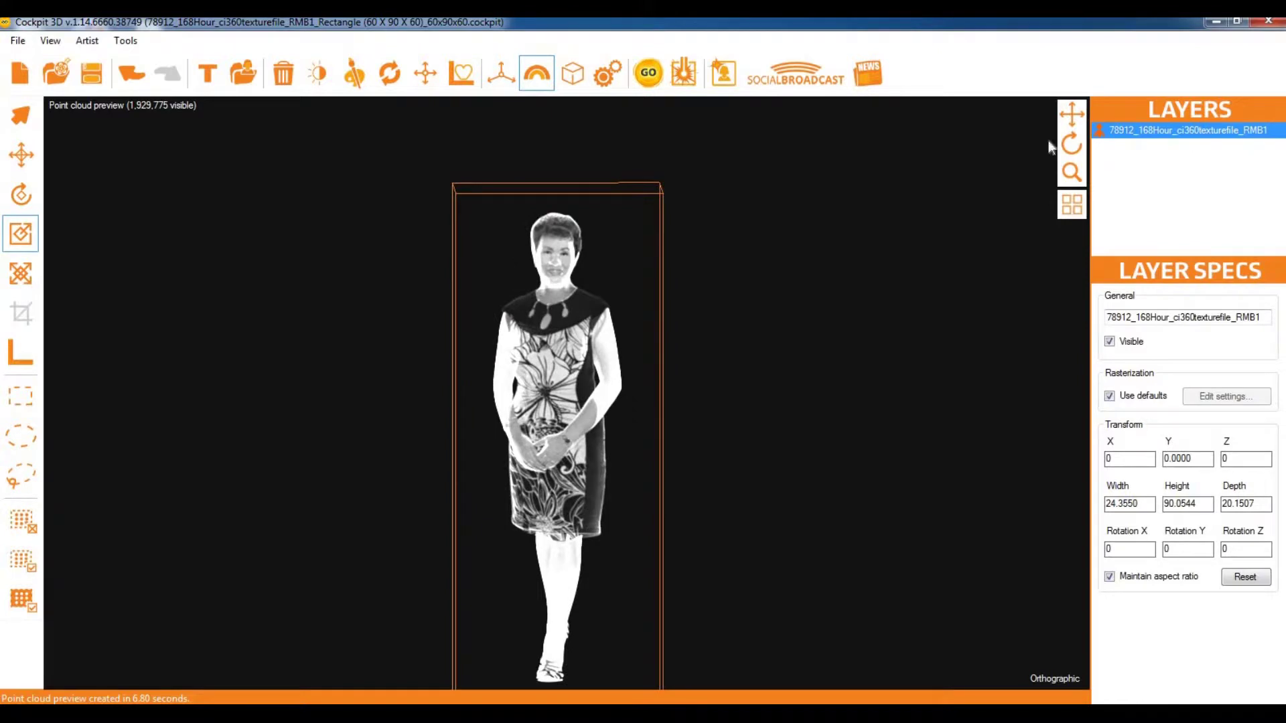
Switch the default rasterizer to Projection and bring up the Back direction settings
click(607, 72)
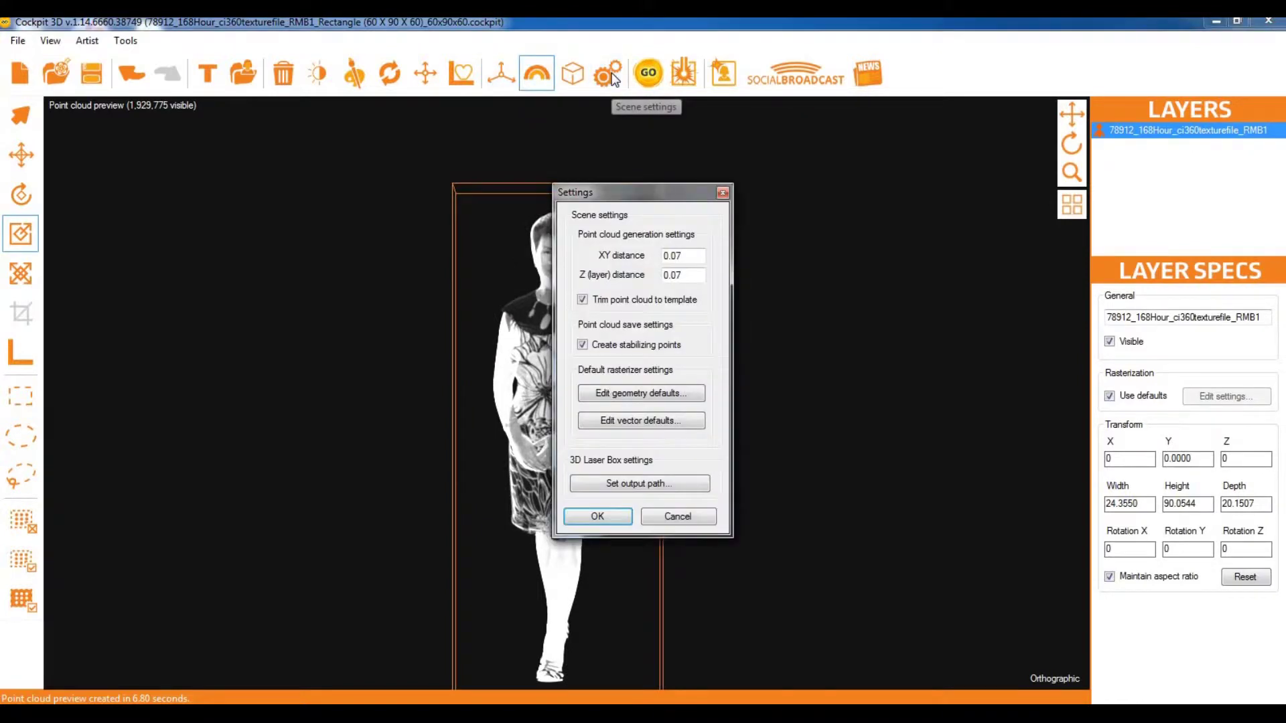
click(662, 393)
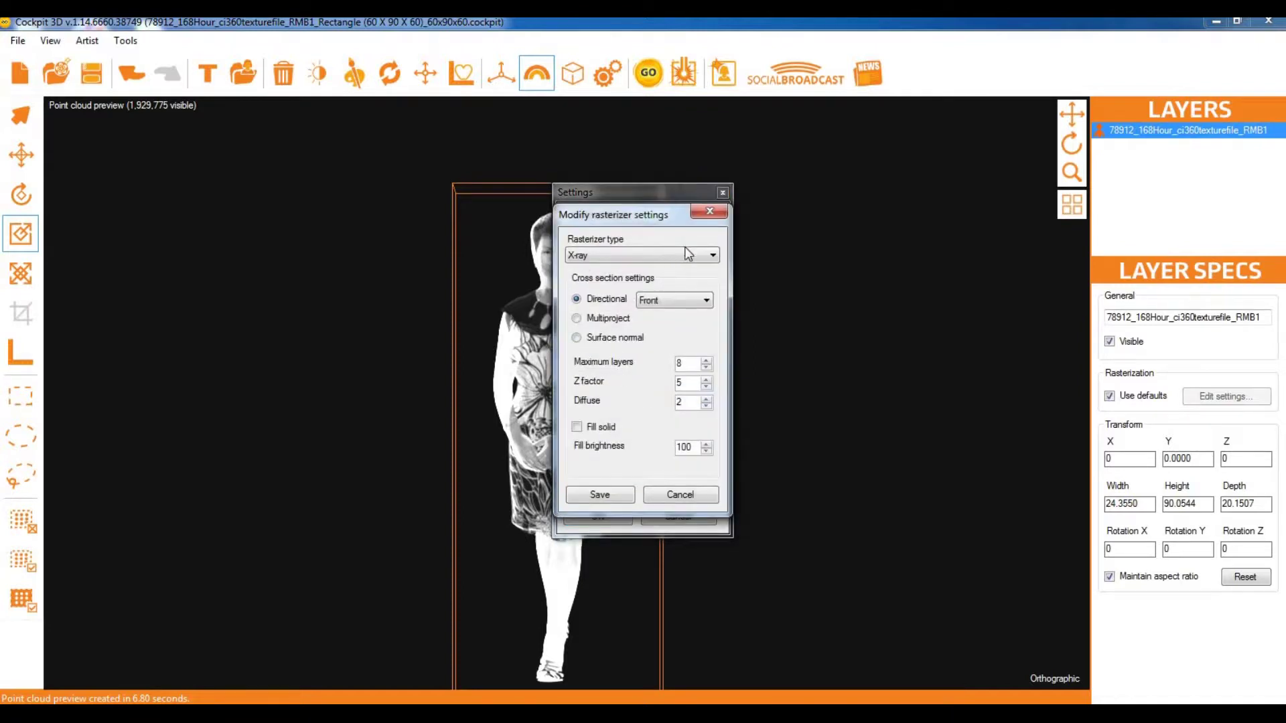
click(688, 254)
click(648, 270)
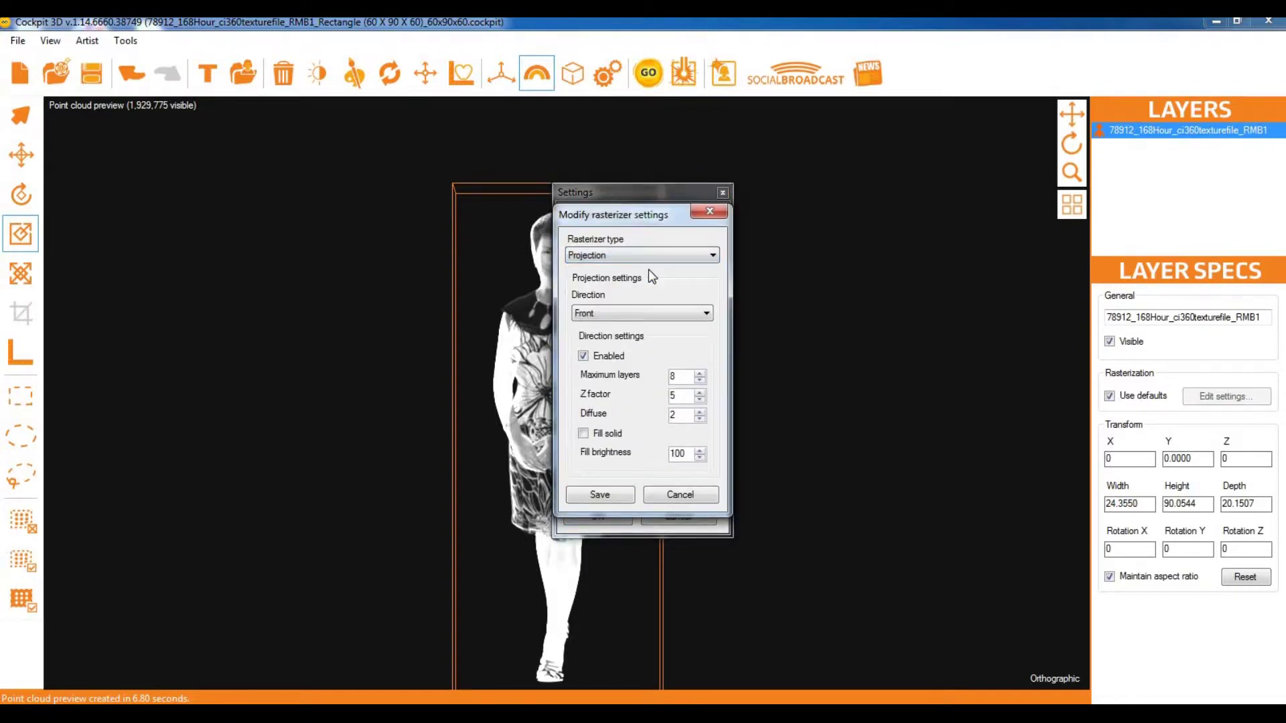
click(609, 313)
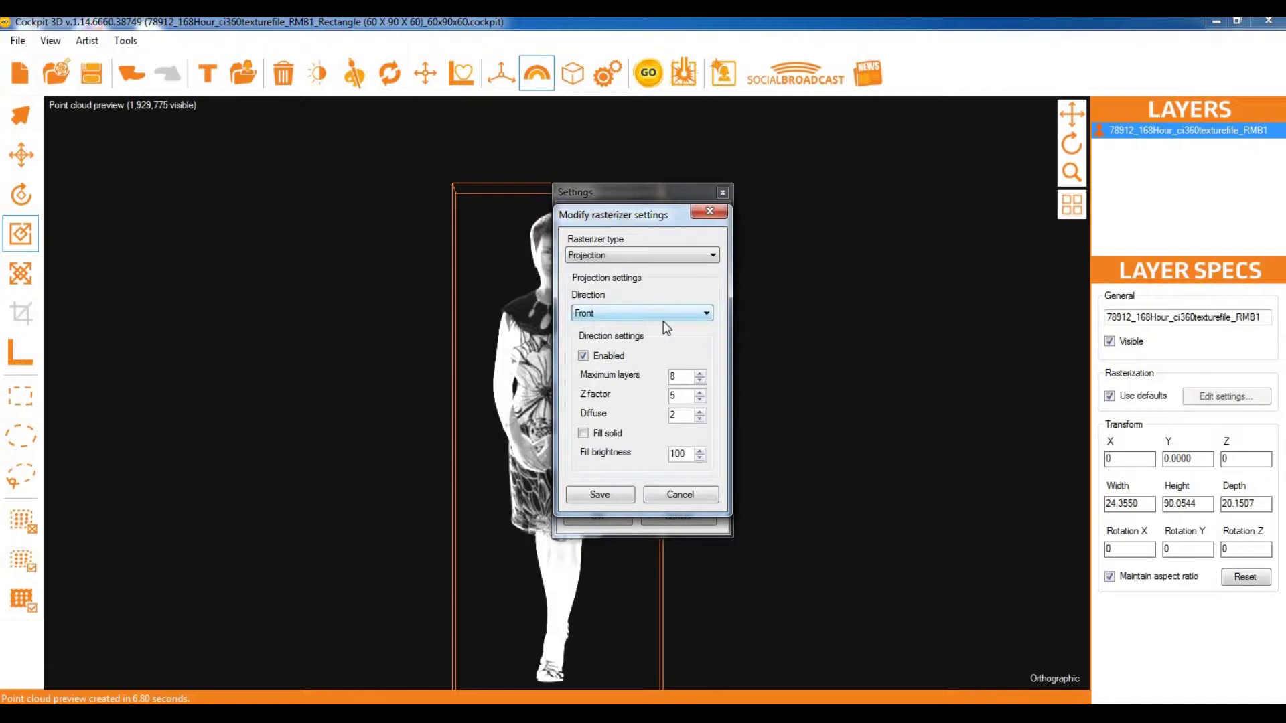
click(624, 314)
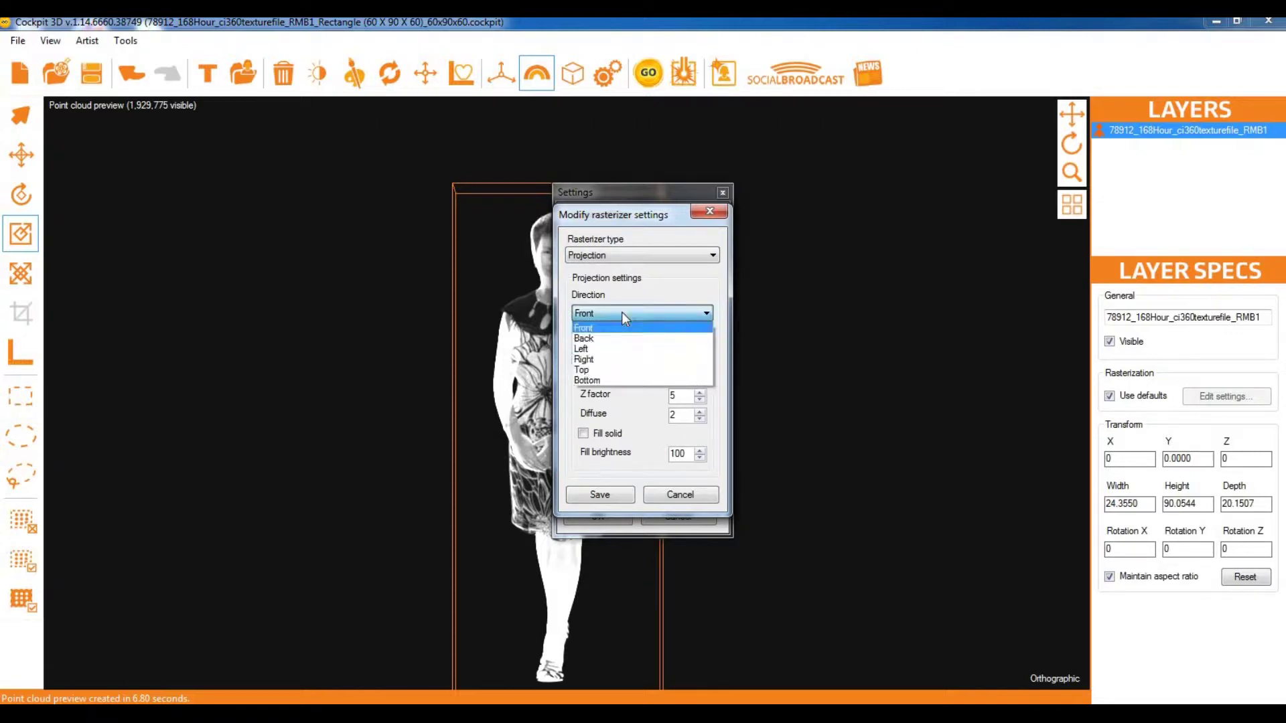
click(596, 340)
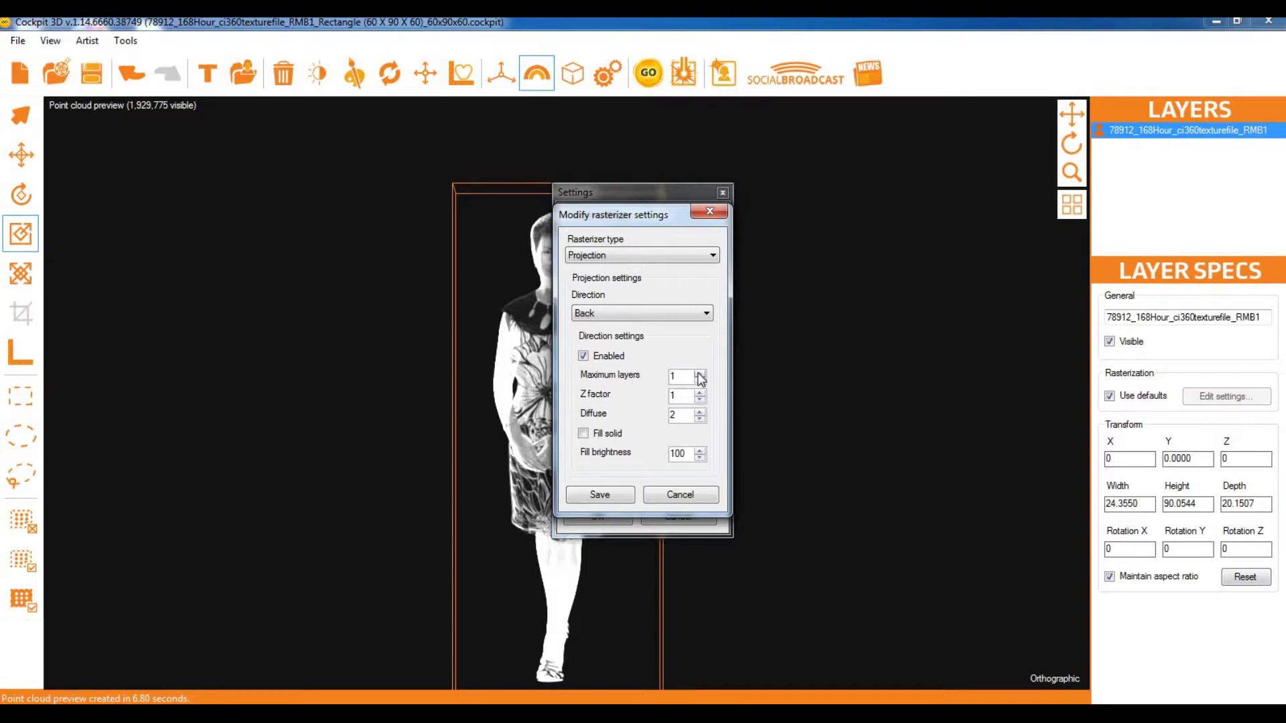
click(648, 307)
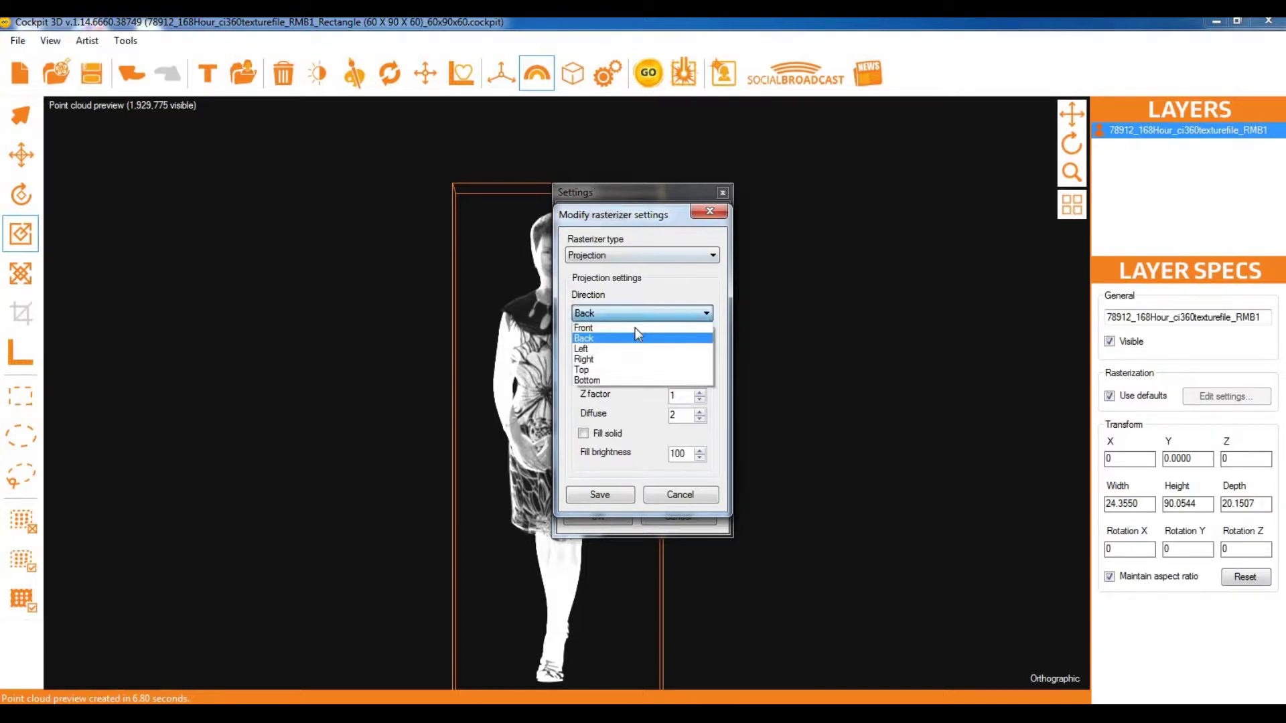
click(637, 339)
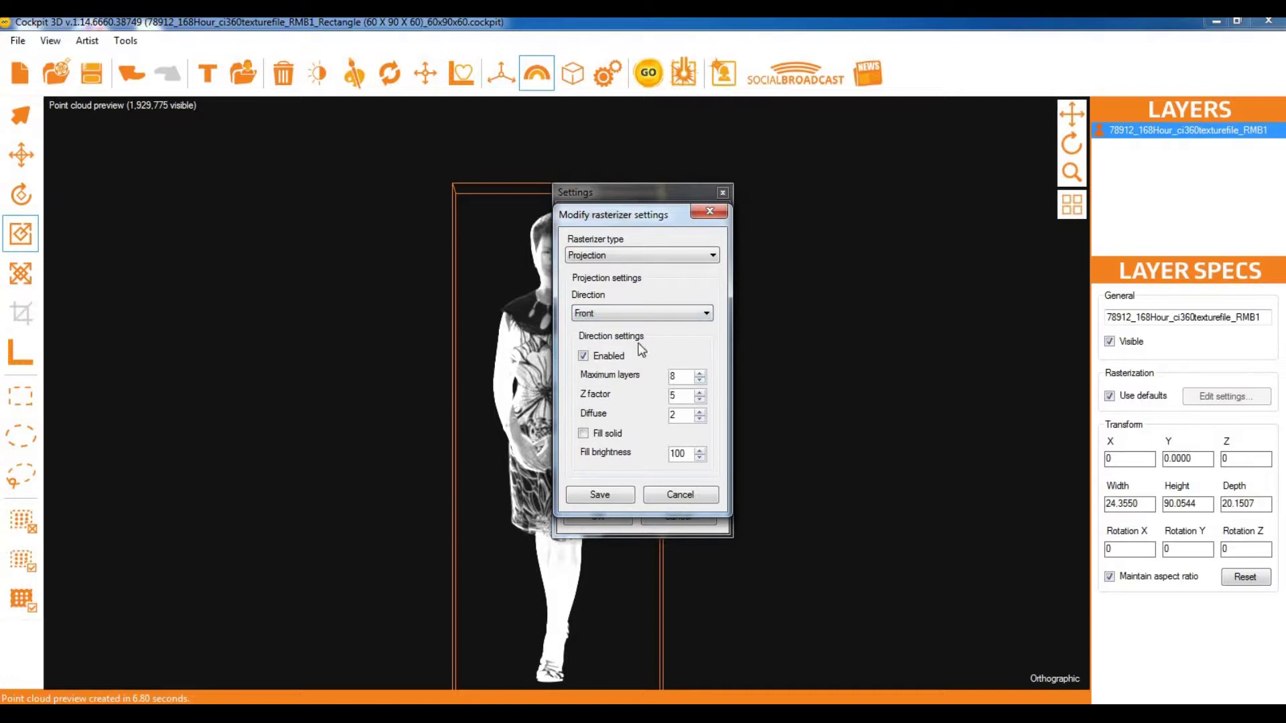
click(632, 315)
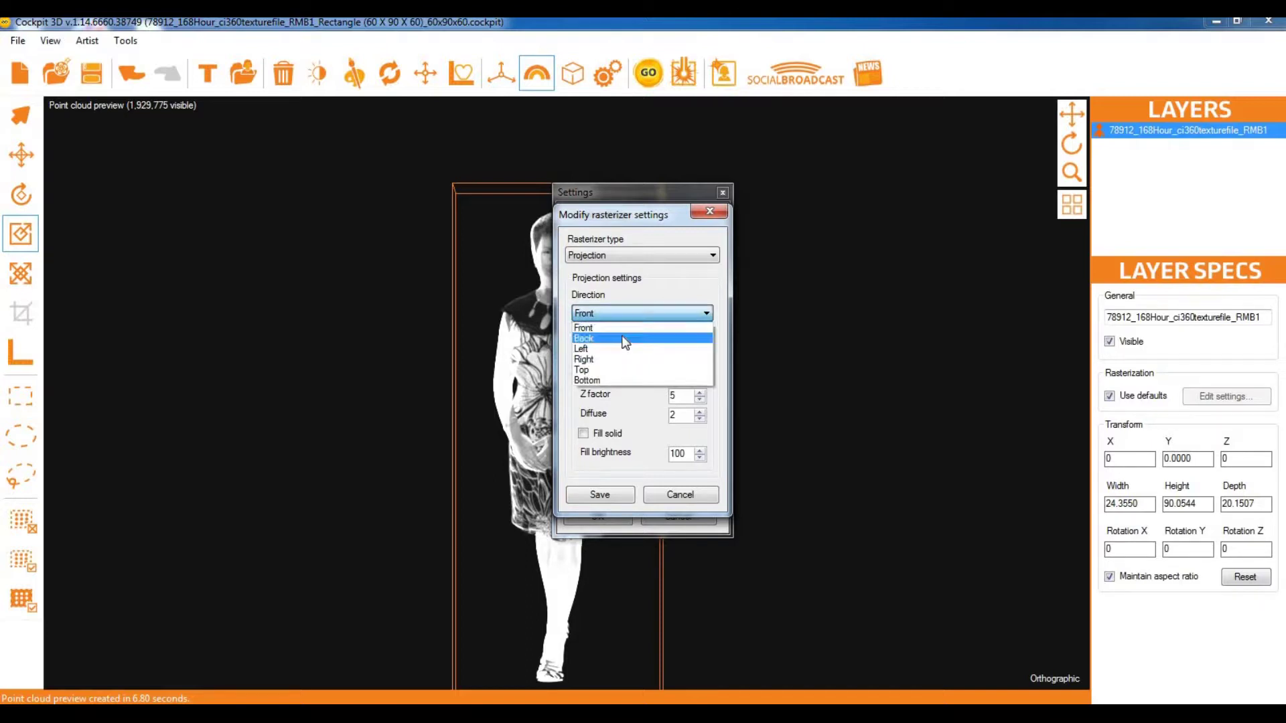
click(633, 327)
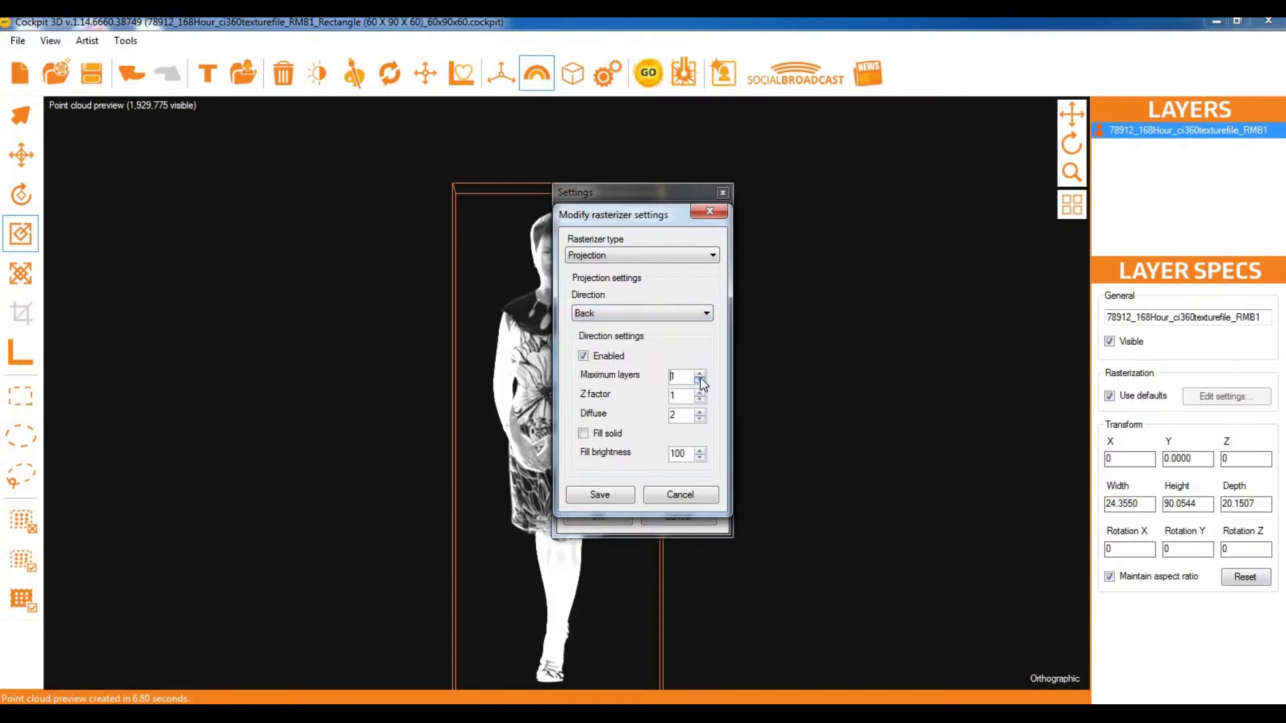
Raise Back maximum layers to 4 and regenerate the 1,179,520-point cloud
click(700, 373)
click(699, 373)
click(699, 373)
click(598, 495)
click(598, 517)
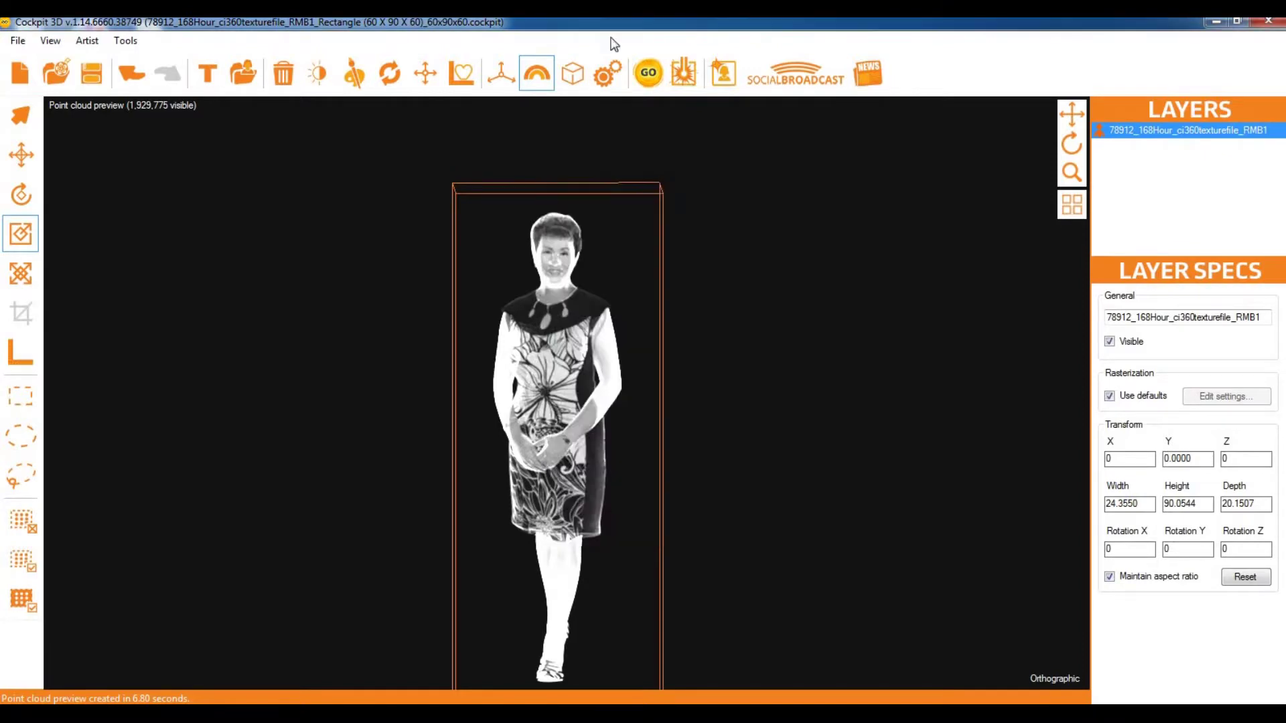
click(650, 72)
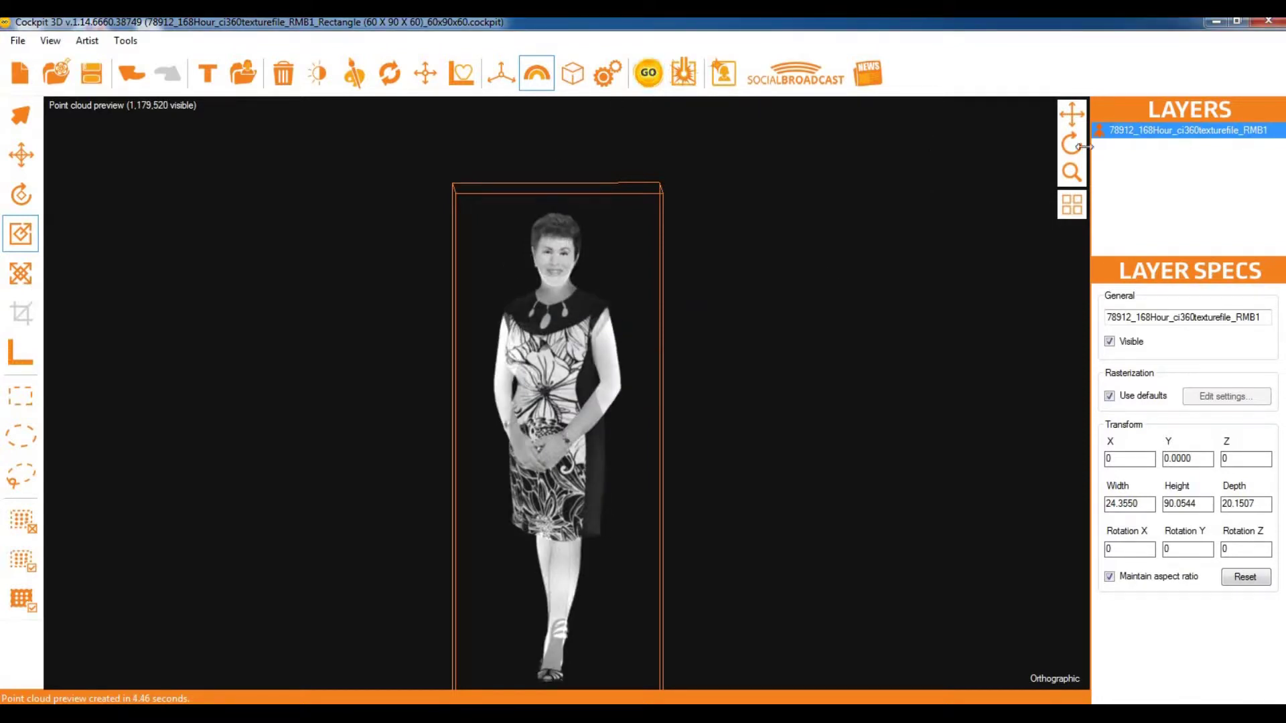
mouse_move(1075, 146)
mouse_down()
mouse_move(991, 146)
mouse_move(1073, 144)
mouse_up()
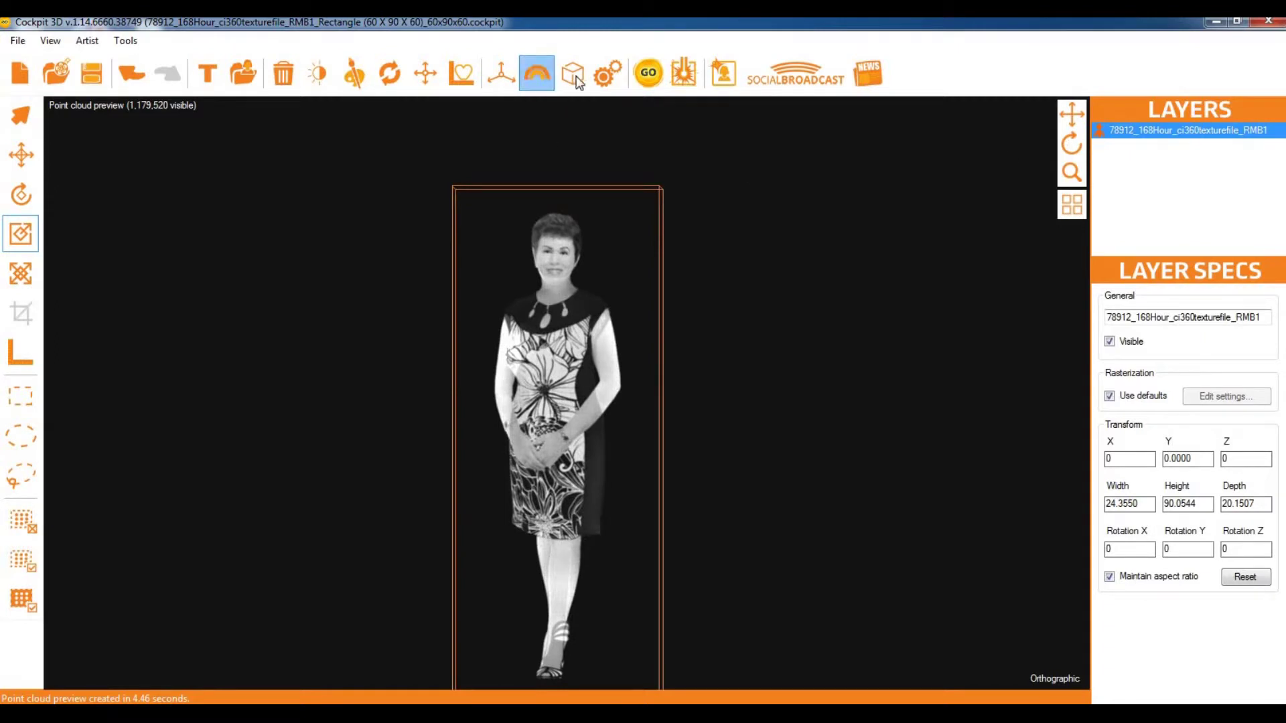
click(604, 81)
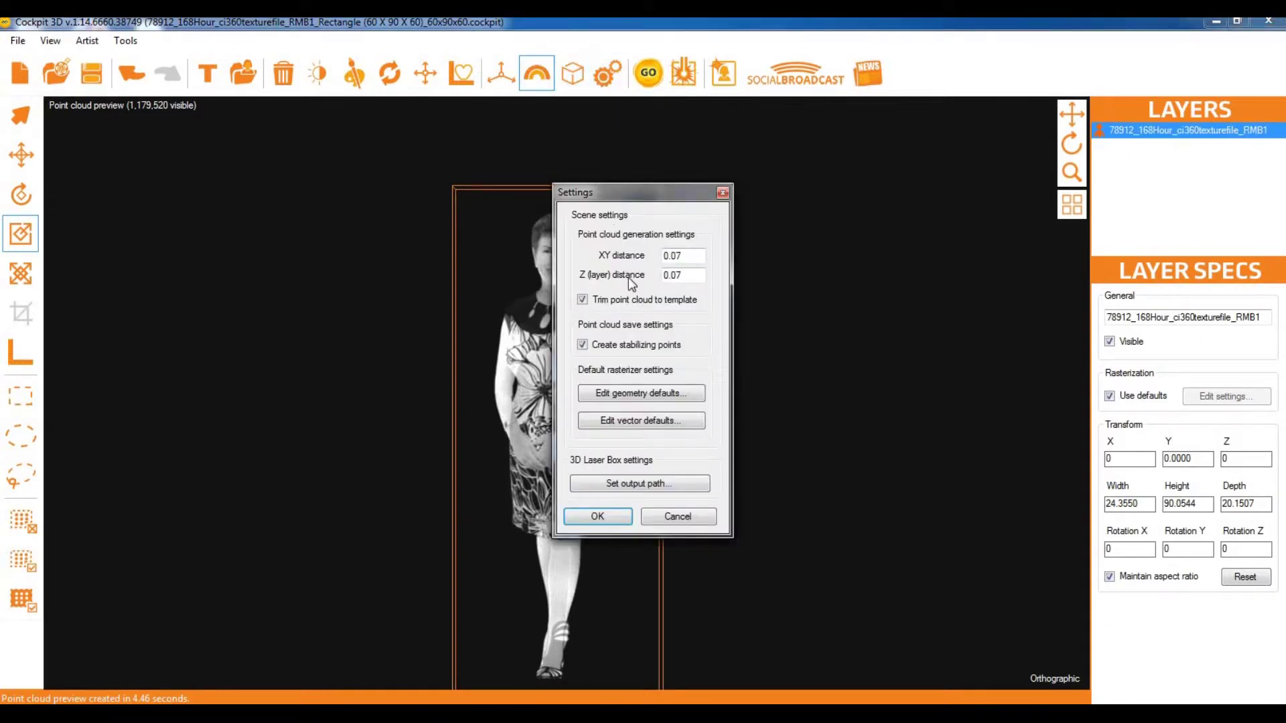
Review the Back and Right projection direction settings, ending on Front
click(659, 393)
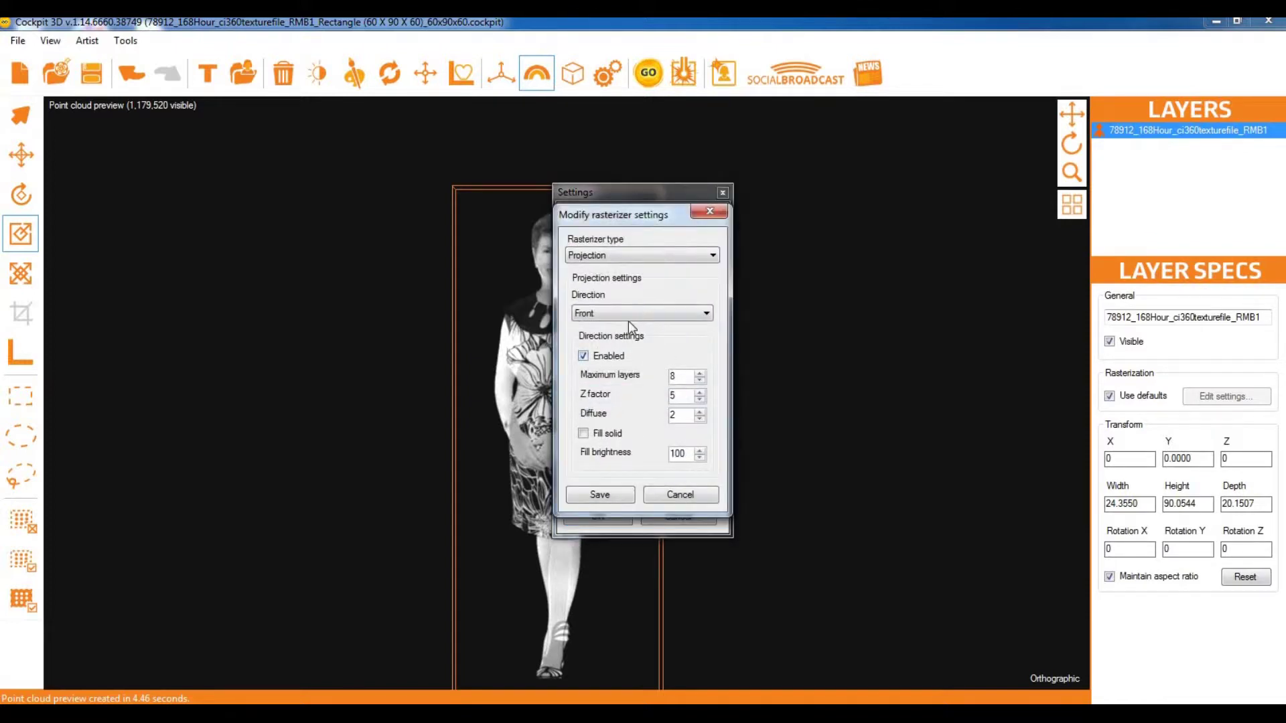
click(620, 313)
click(604, 337)
click(606, 314)
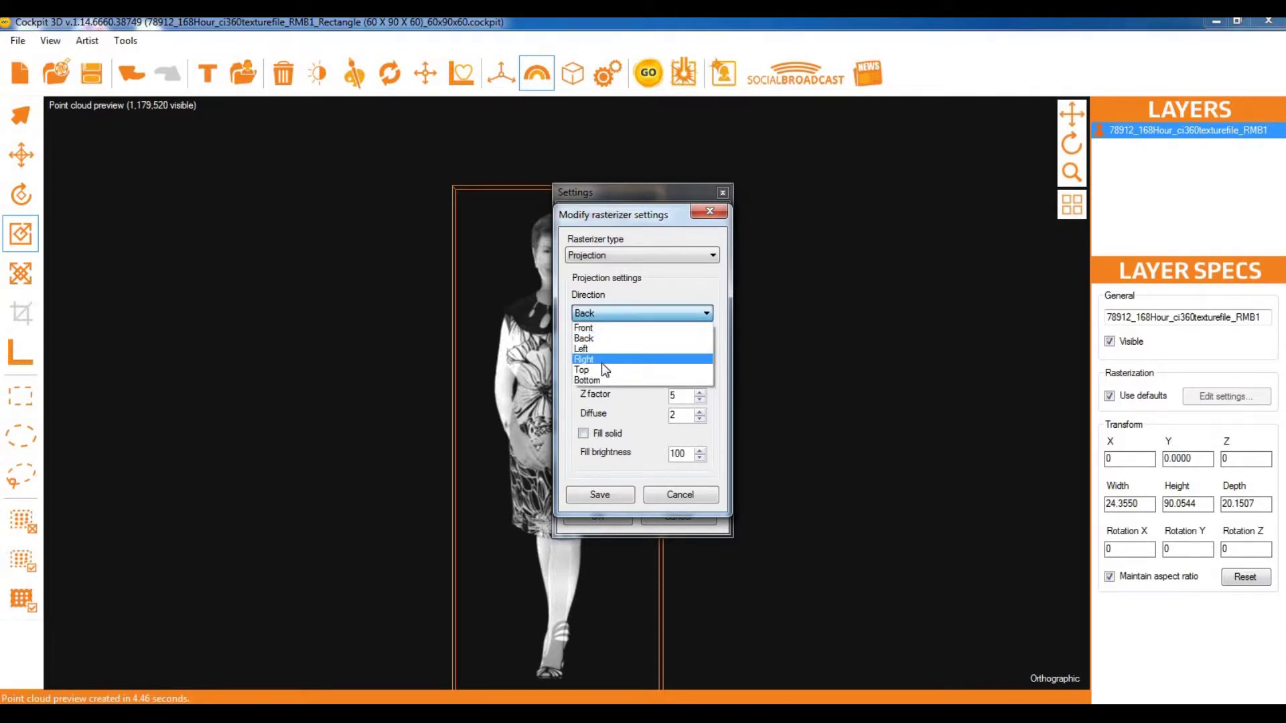
click(602, 363)
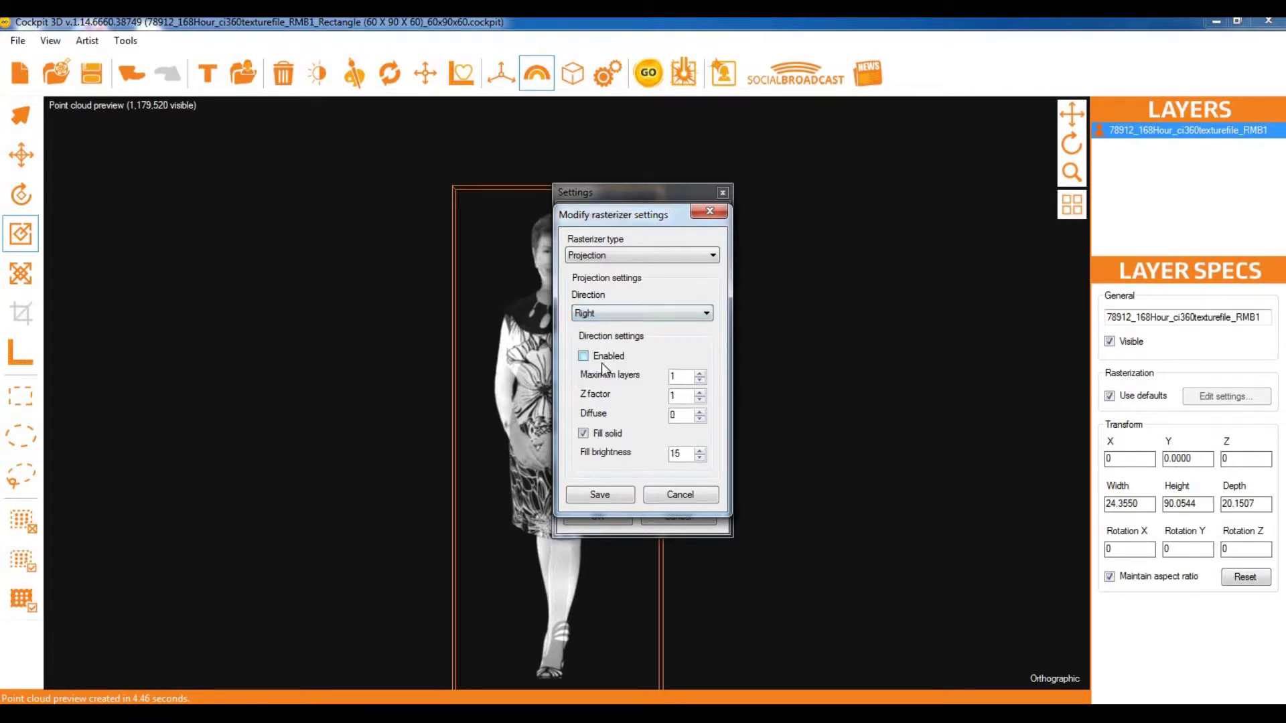
click(644, 313)
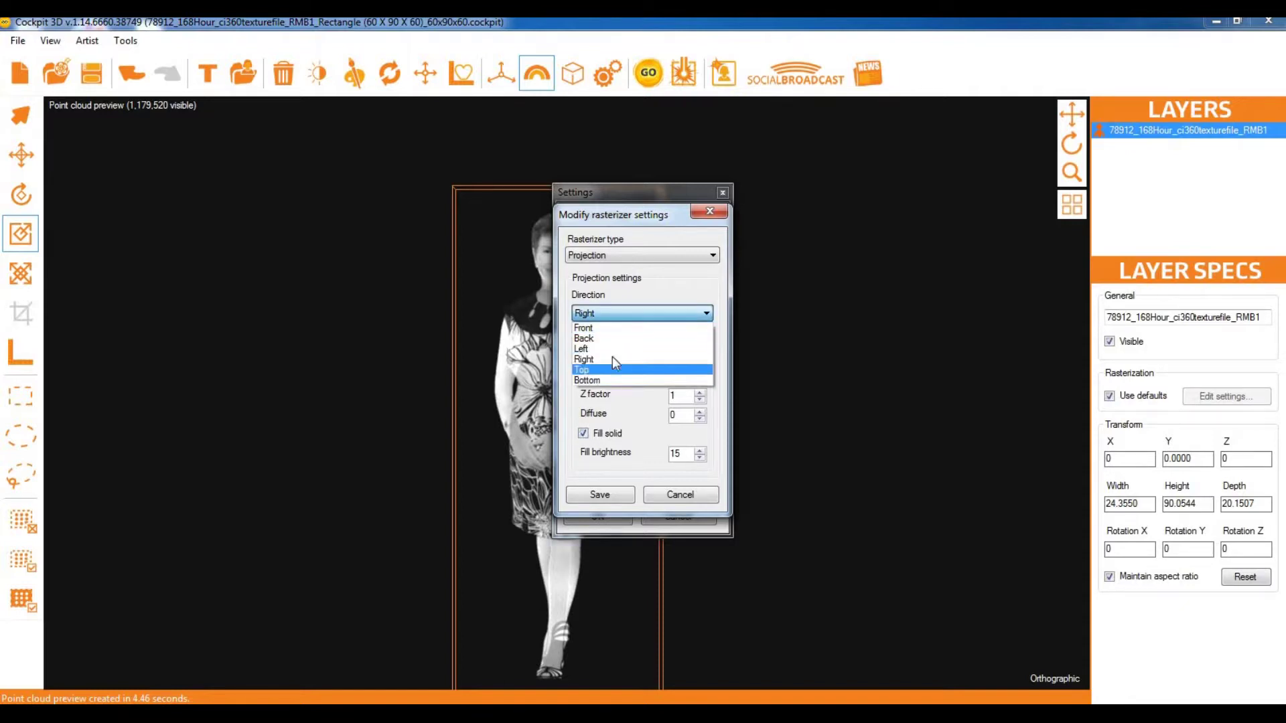
click(629, 431)
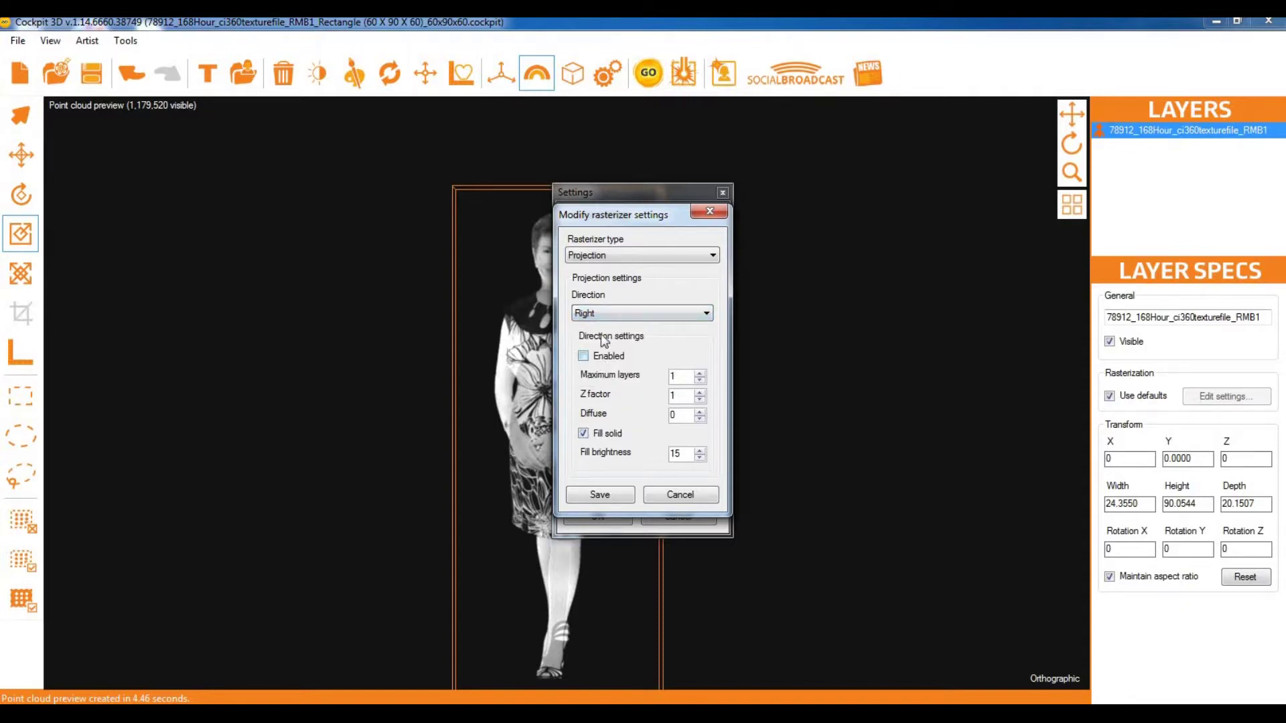
click(625, 315)
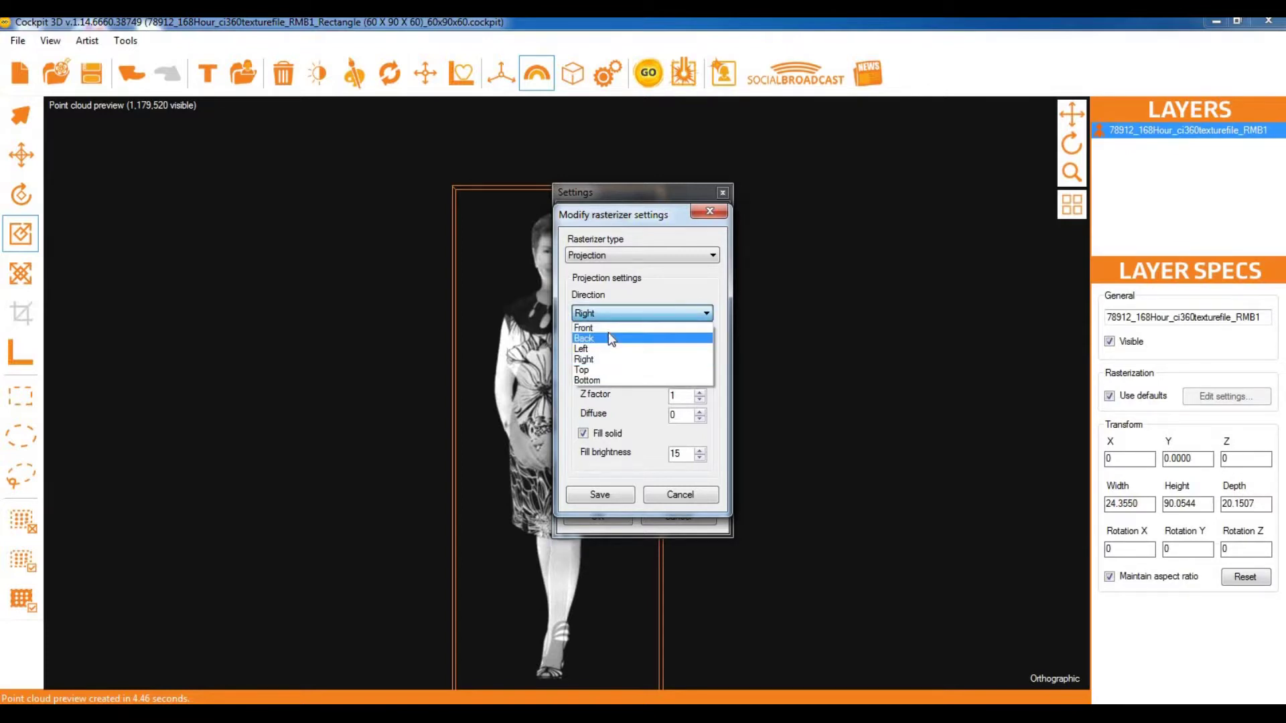
click(608, 338)
click(584, 434)
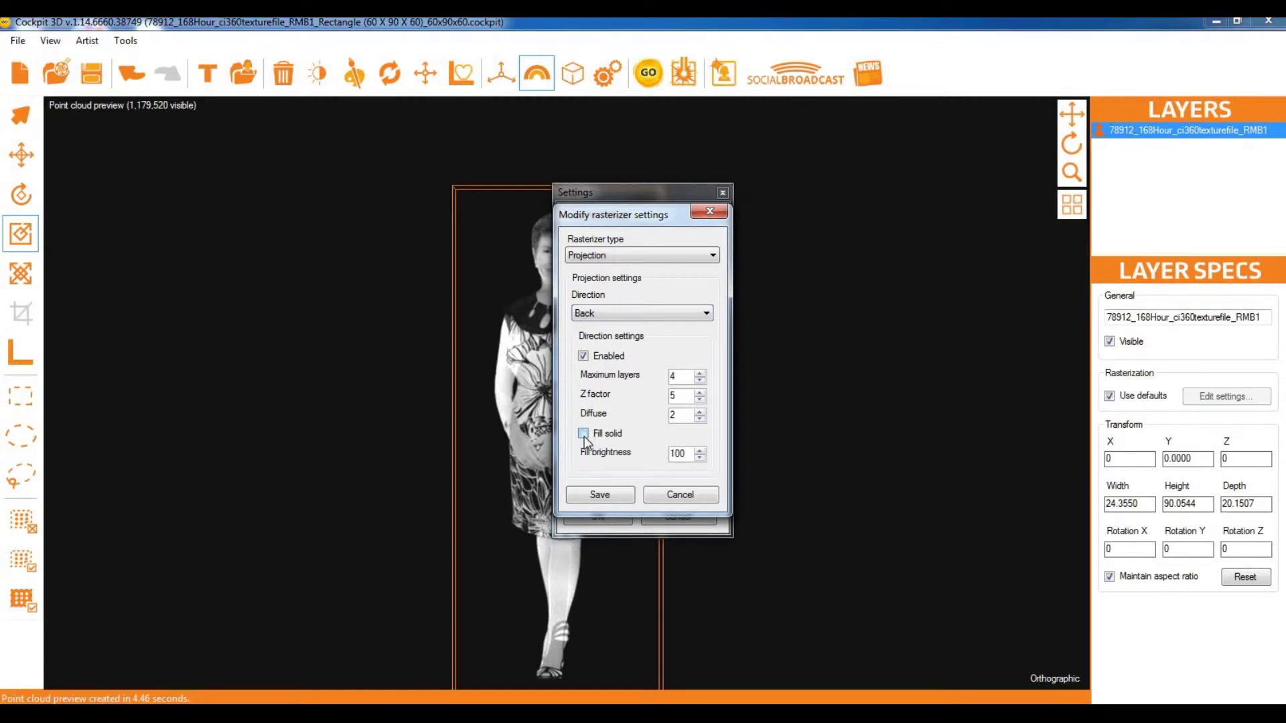
click(637, 310)
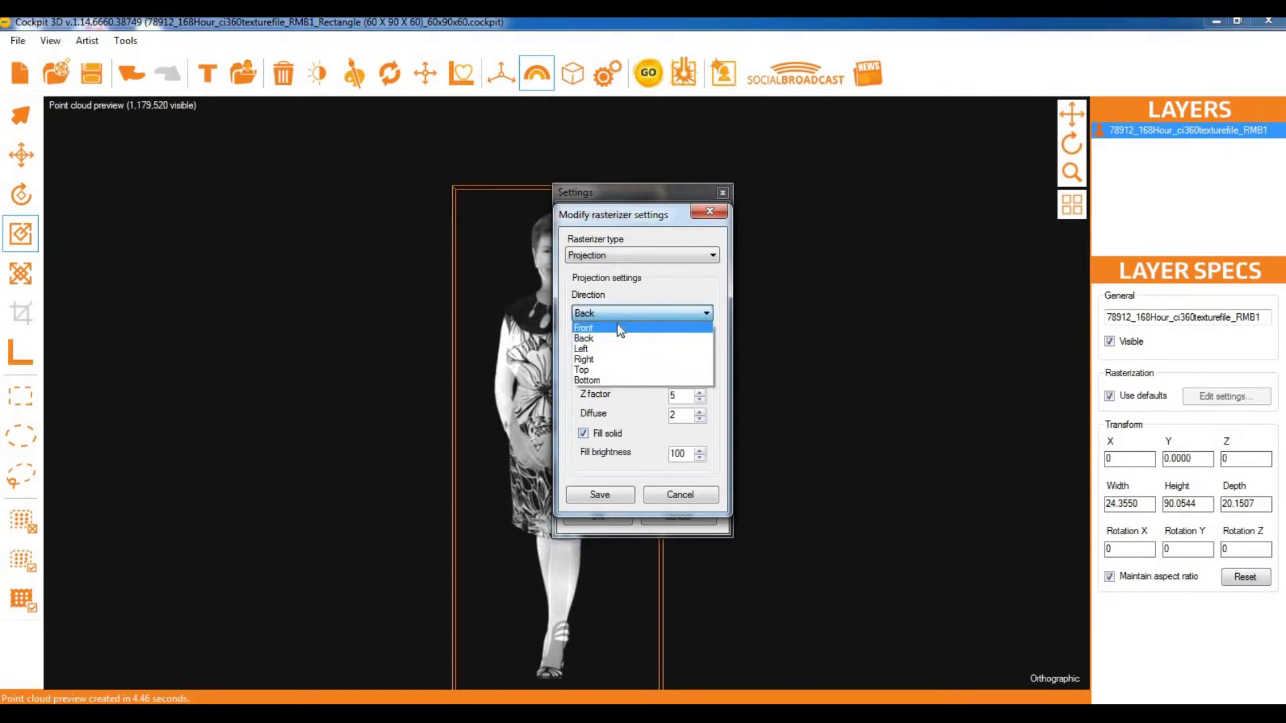
click(617, 322)
Enable Fill solid for the Front direction and regenerate the 2,931,323-point cloud
click(583, 433)
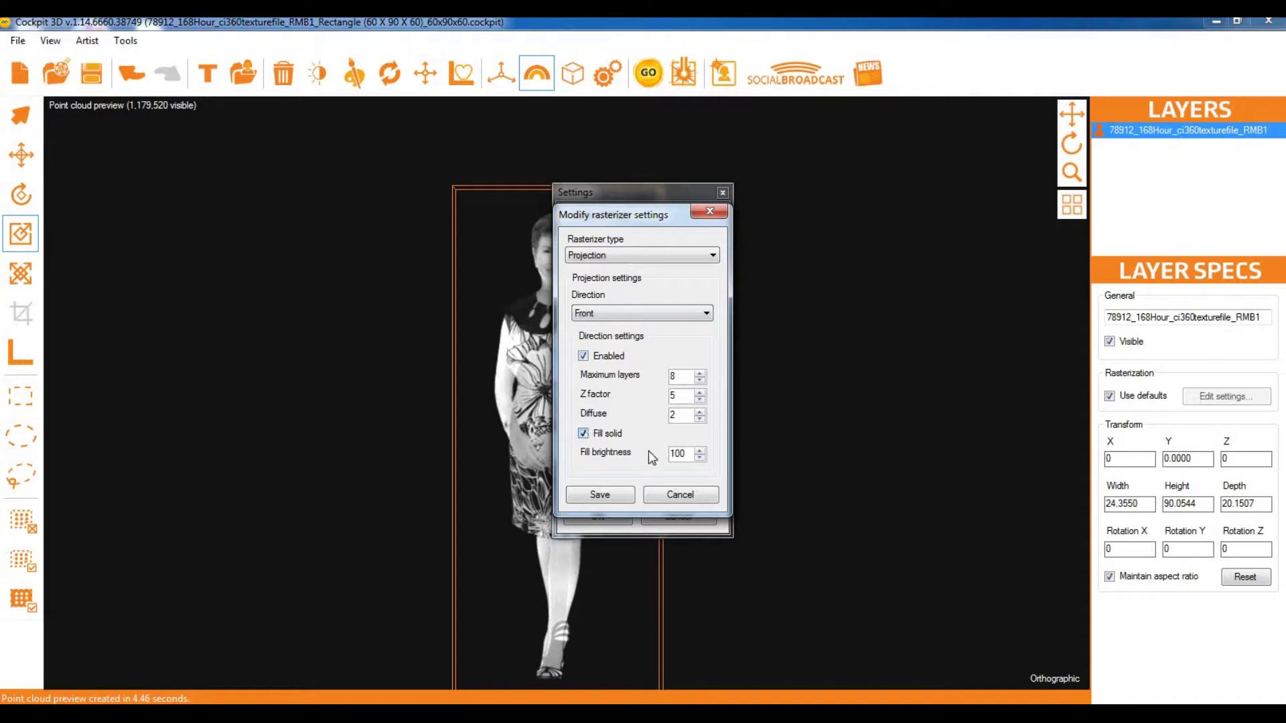
click(612, 494)
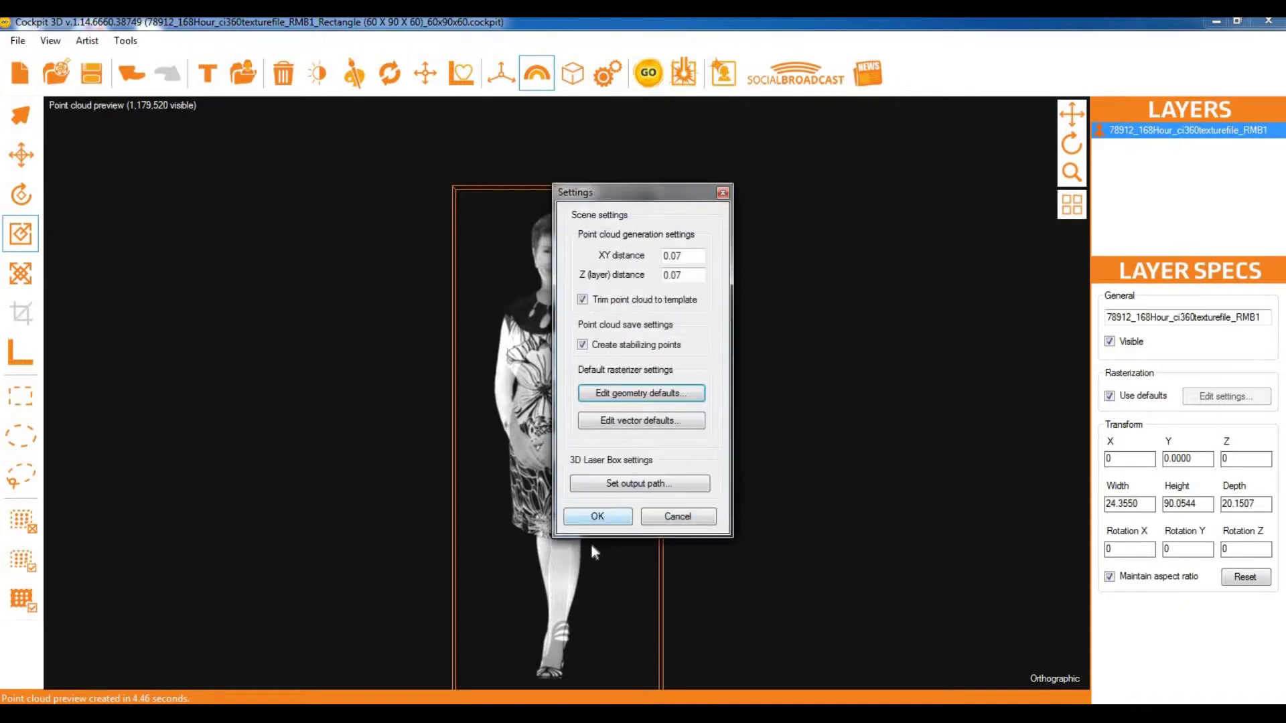
click(595, 518)
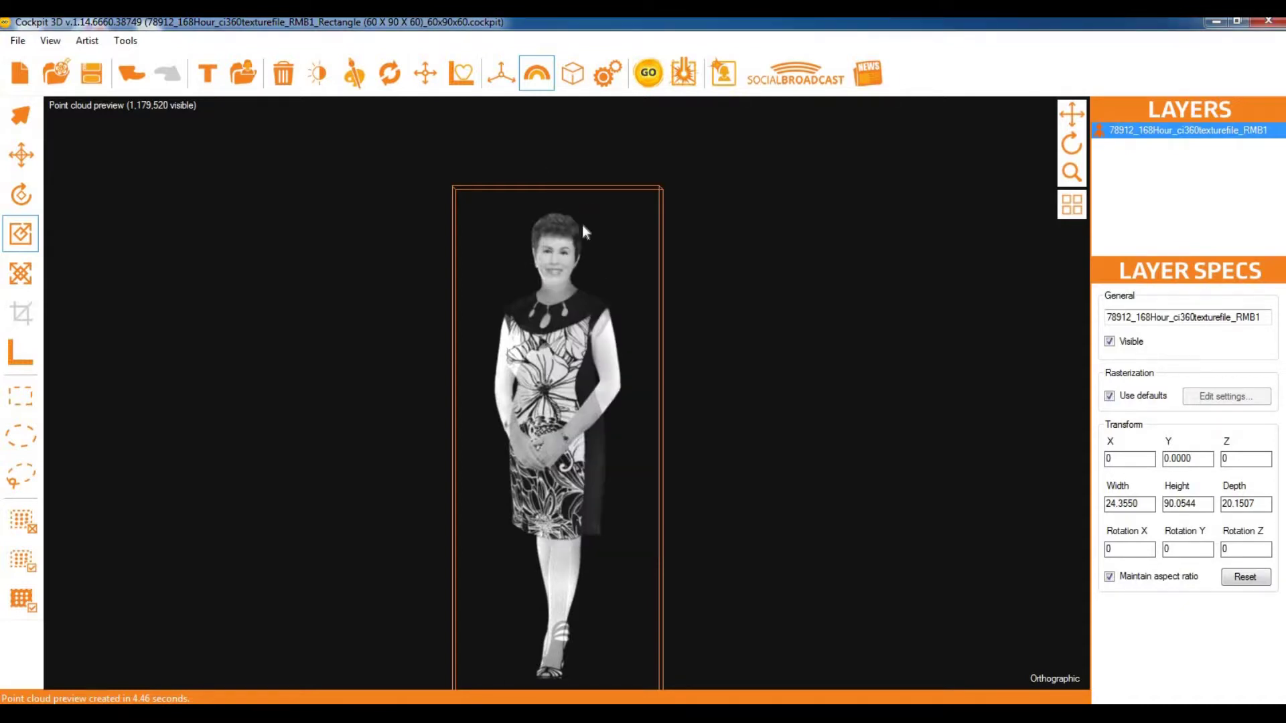
click(648, 74)
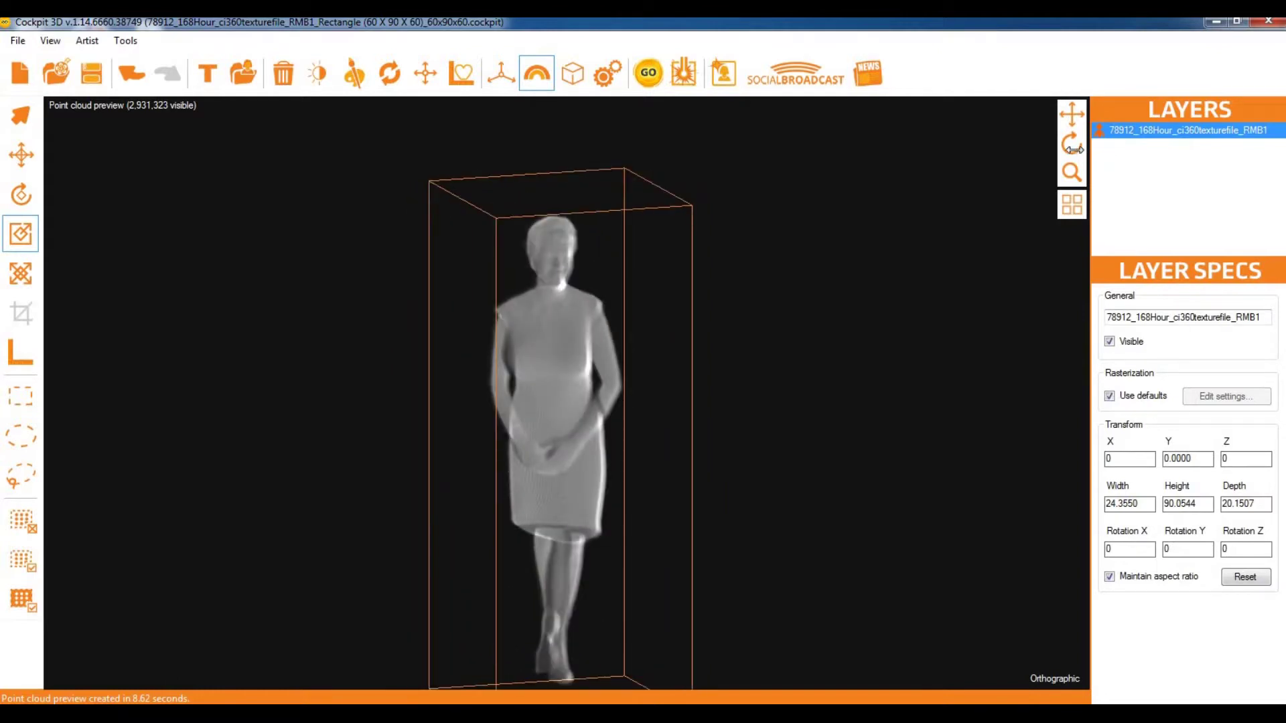
Select the Back projection direction, save, and regenerate the 1,179,520-point textured cloud
click(615, 86)
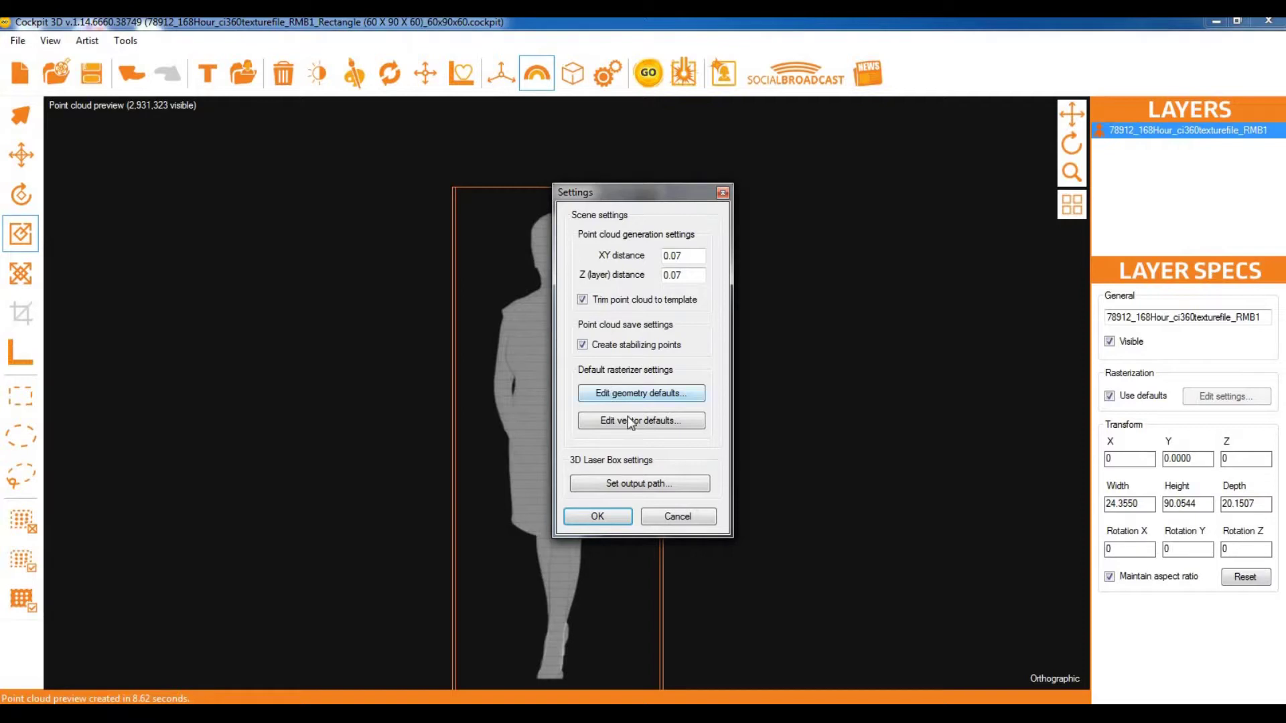
click(629, 394)
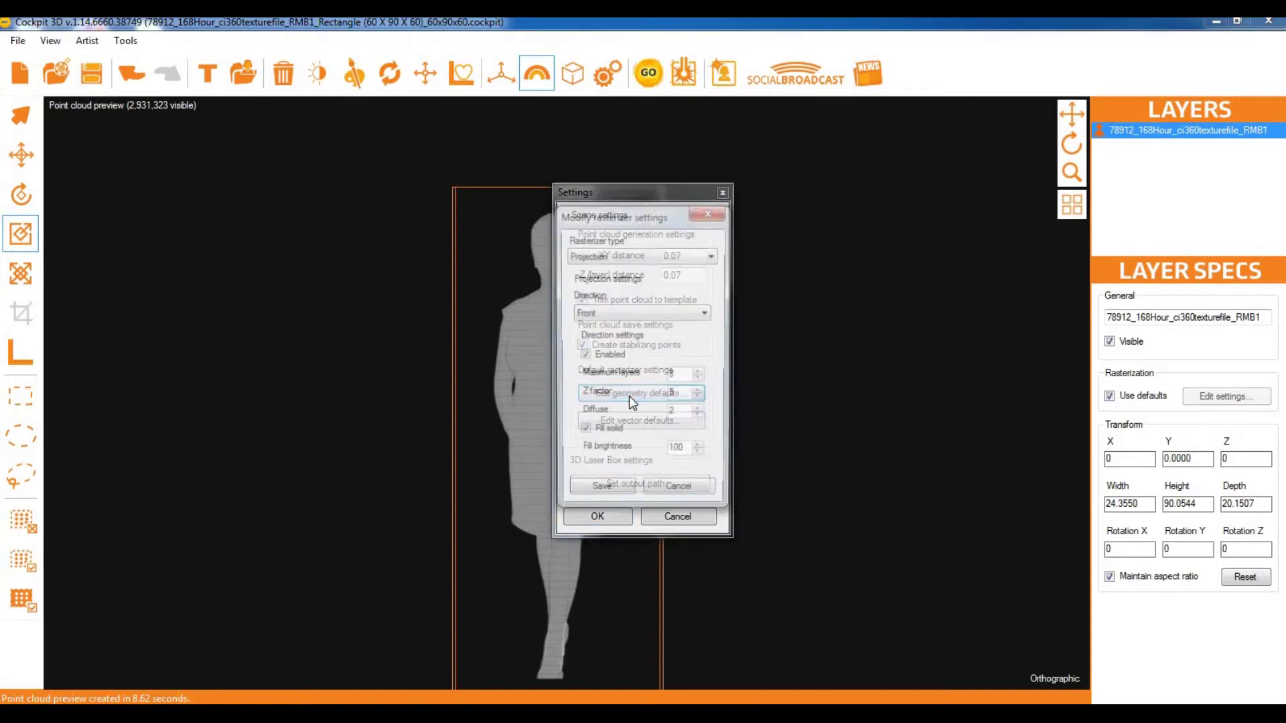
click(626, 312)
click(610, 339)
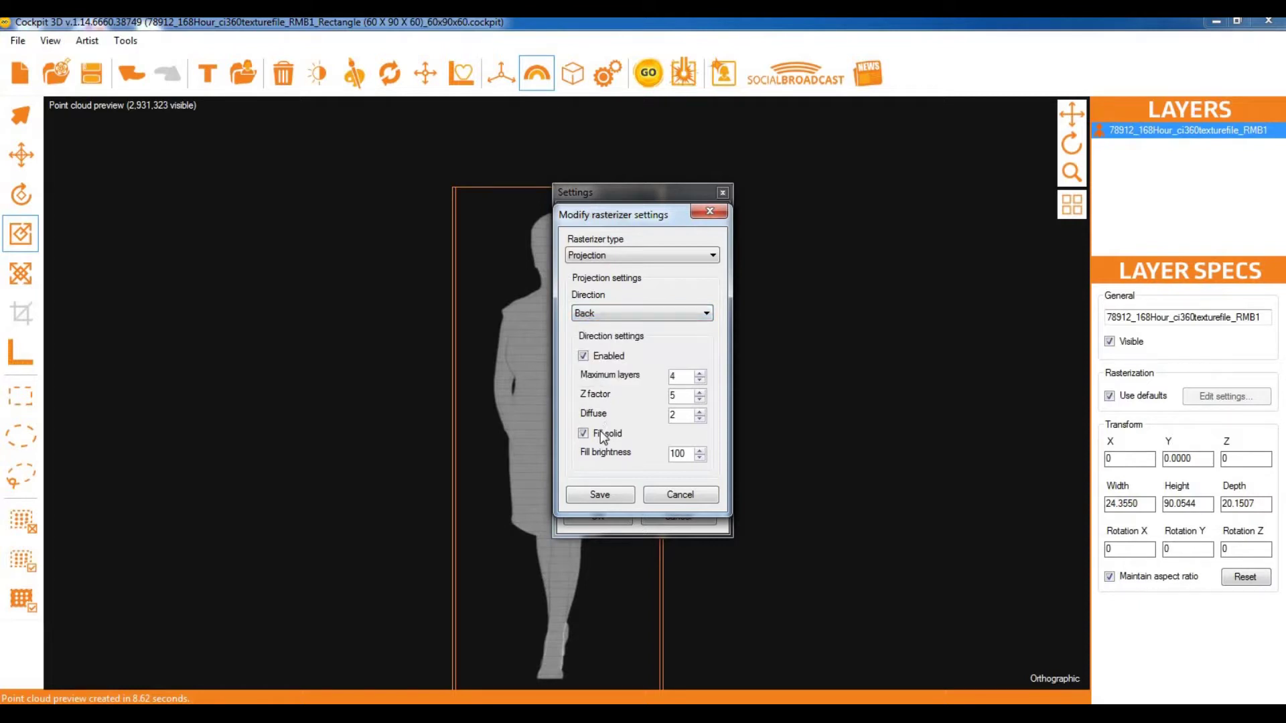
click(601, 495)
click(597, 517)
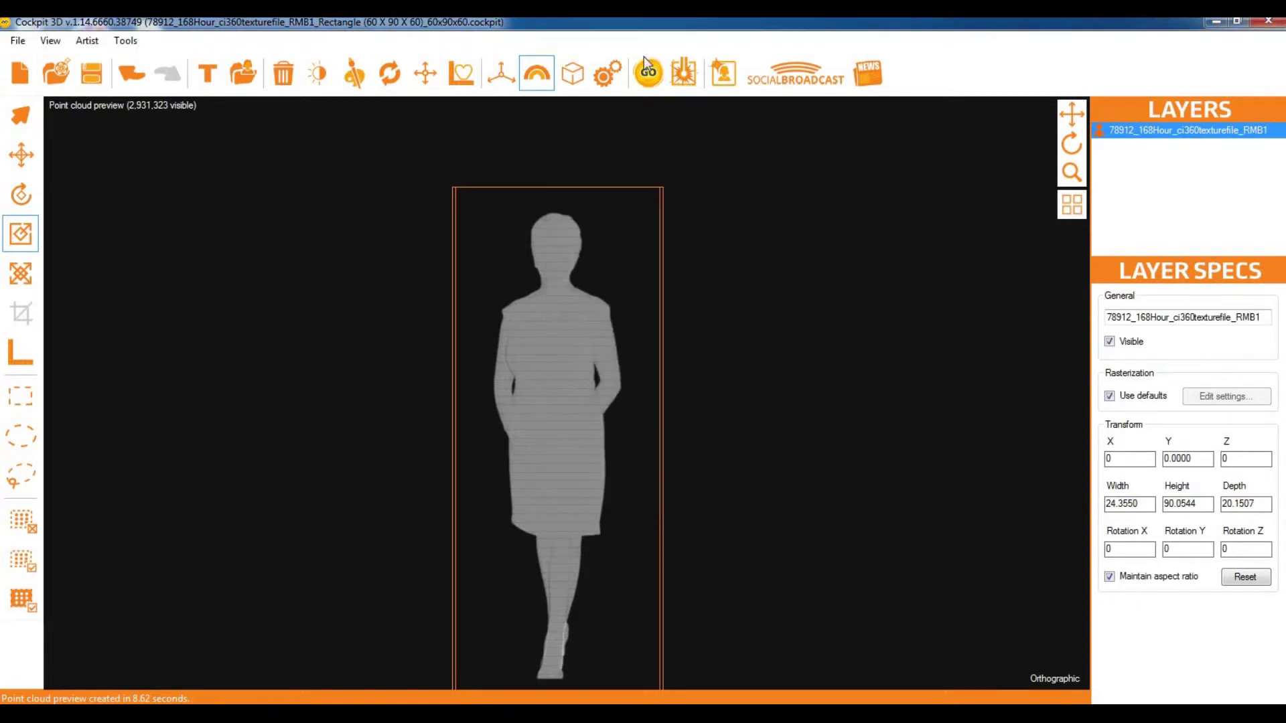
click(647, 70)
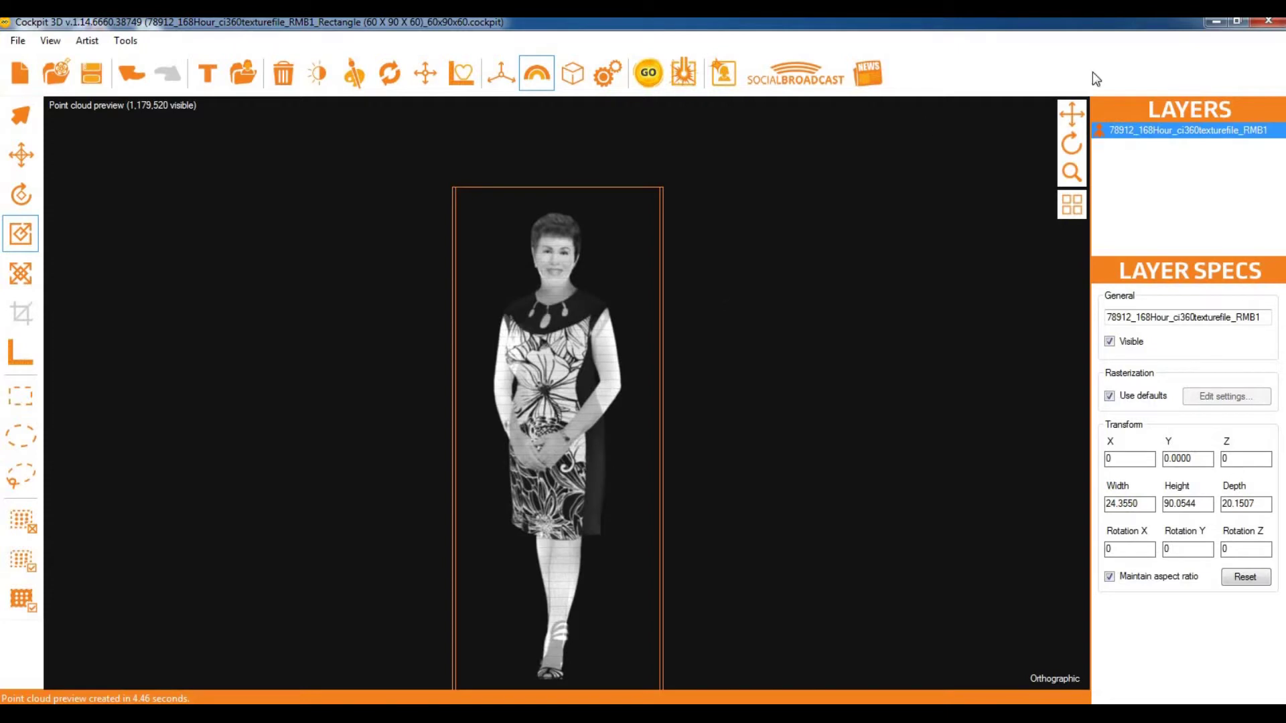
Use Z factor 1 for Front and 2 for Back, regenerating a 1,182,530-point cloud
drag(1072, 145, 1018, 150)
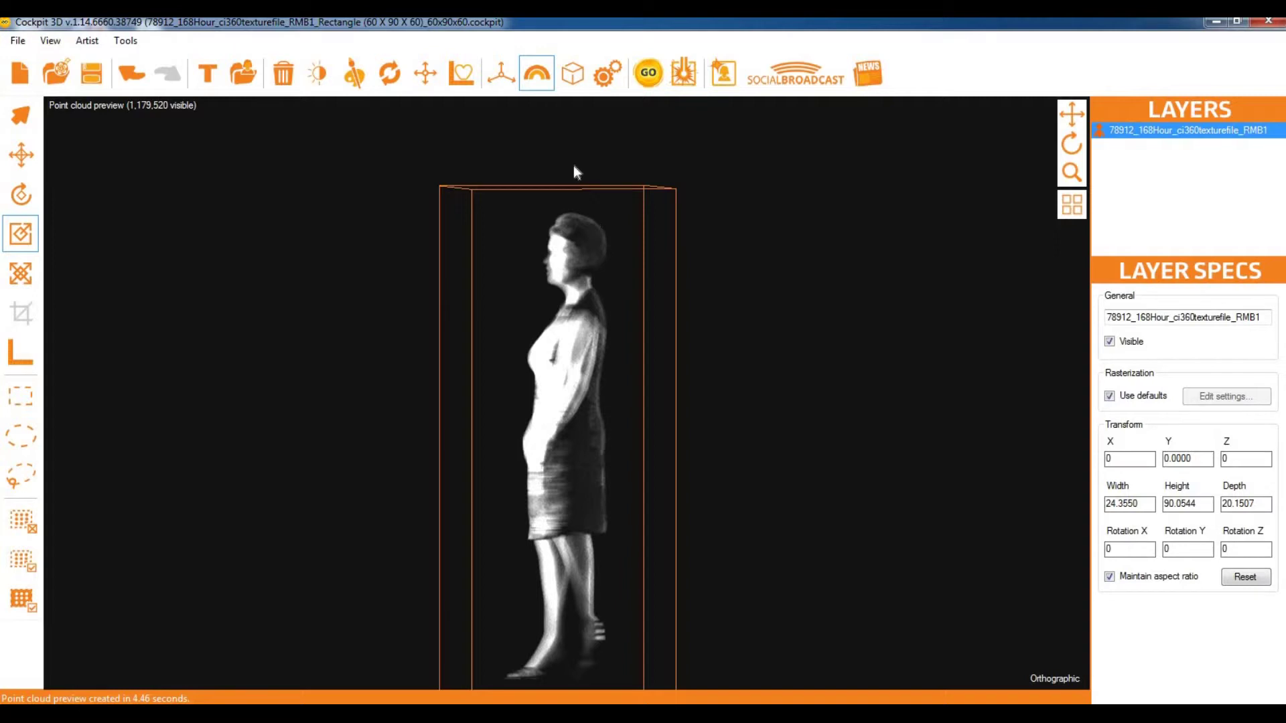
click(611, 72)
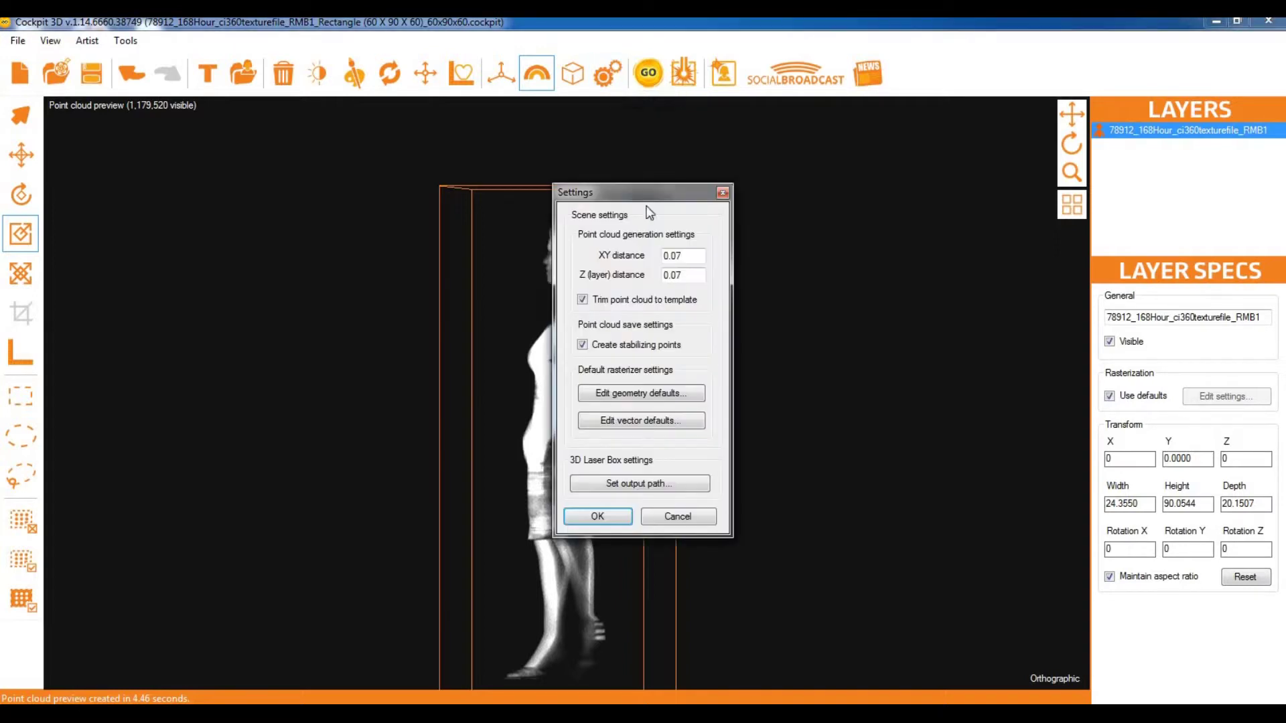
click(649, 392)
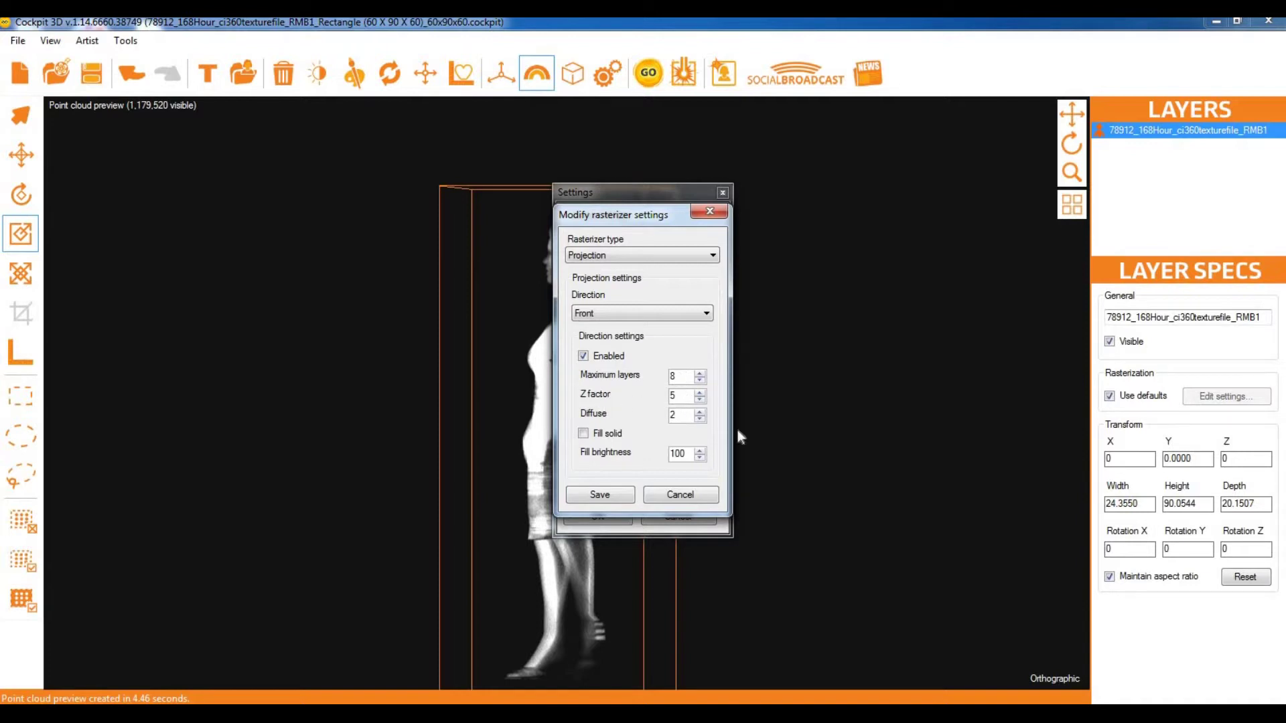
double_click(699, 400)
click(617, 314)
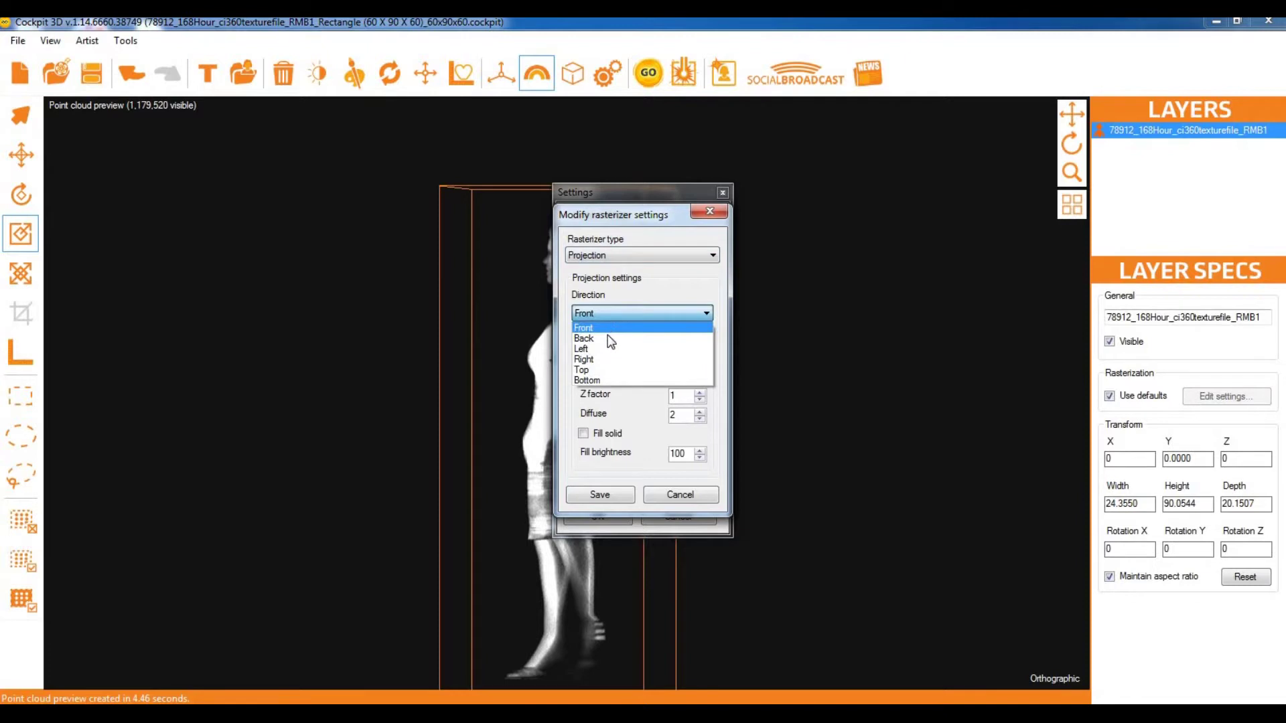
click(605, 336)
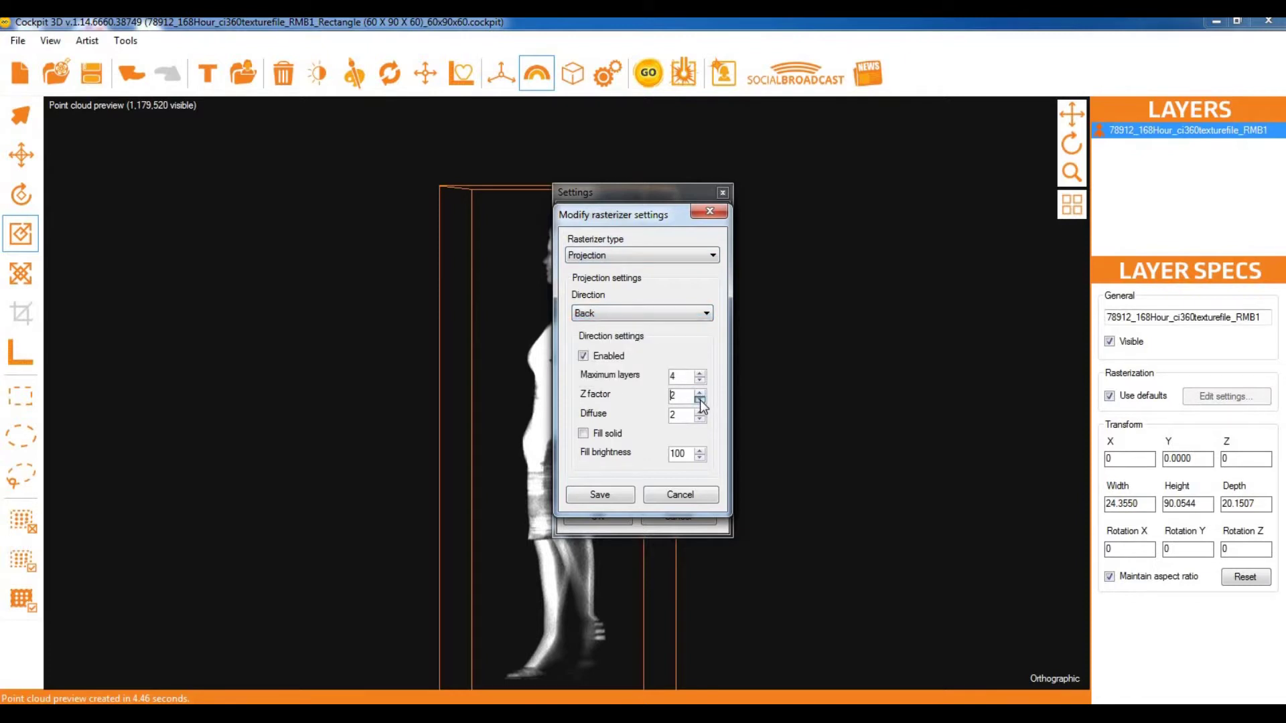
click(599, 495)
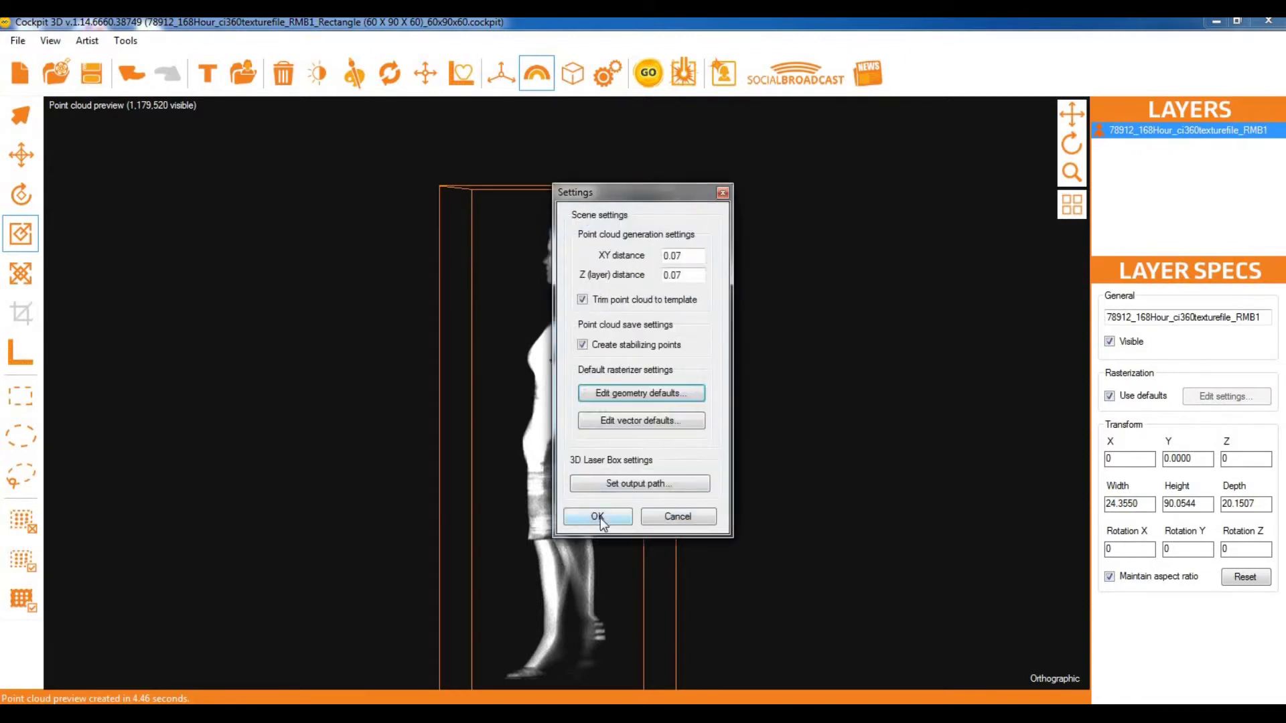
click(598, 516)
click(647, 75)
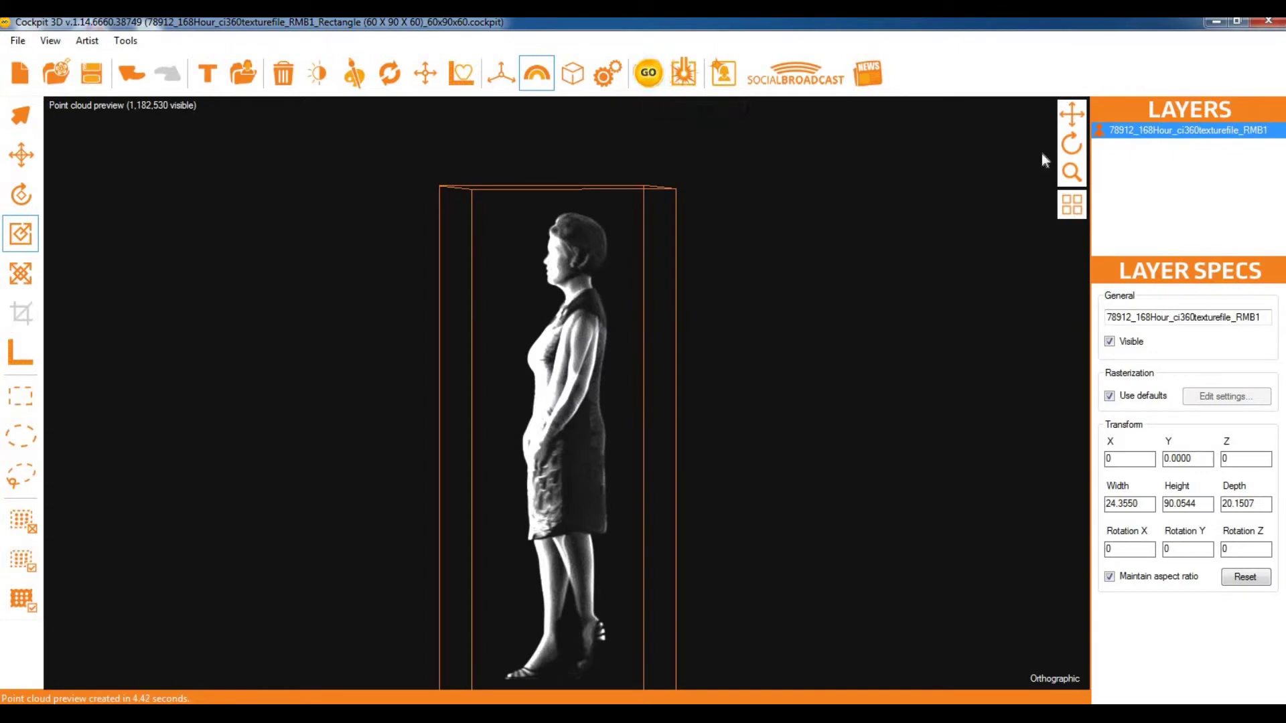
click(1072, 143)
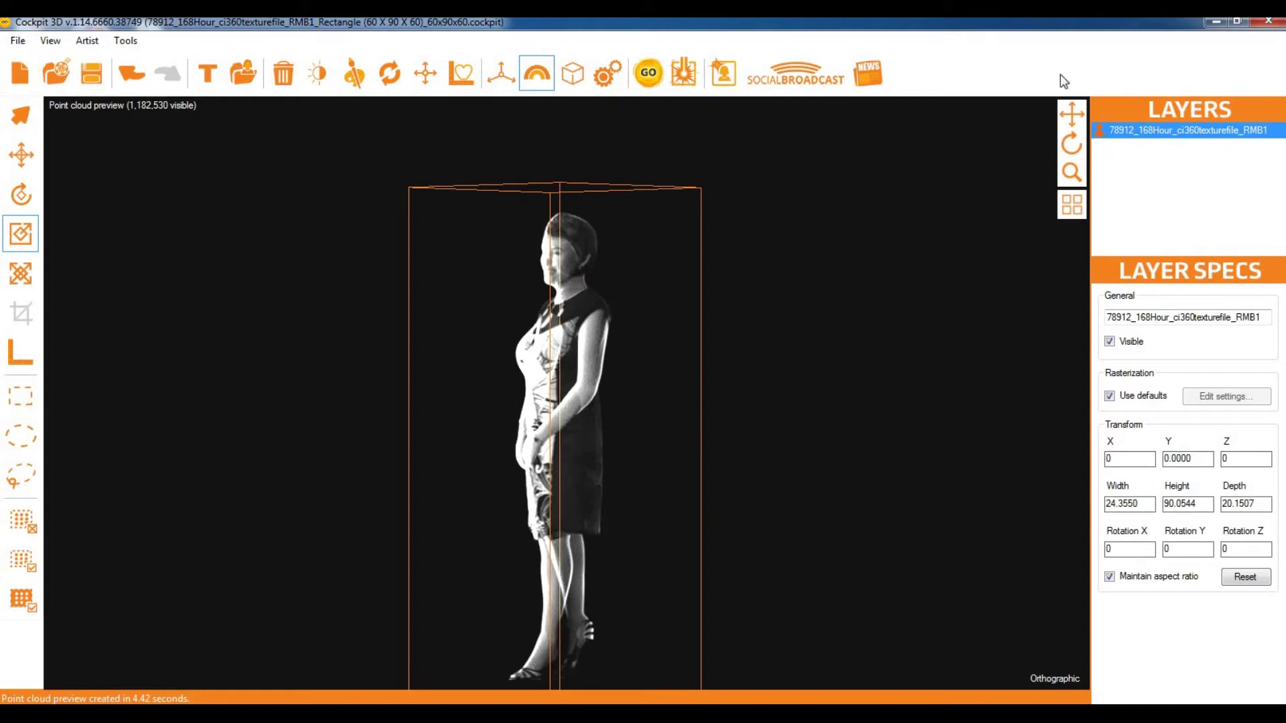
Open the scene settings and review the geometry rasterizer defaults, leaving them unchanged
click(607, 72)
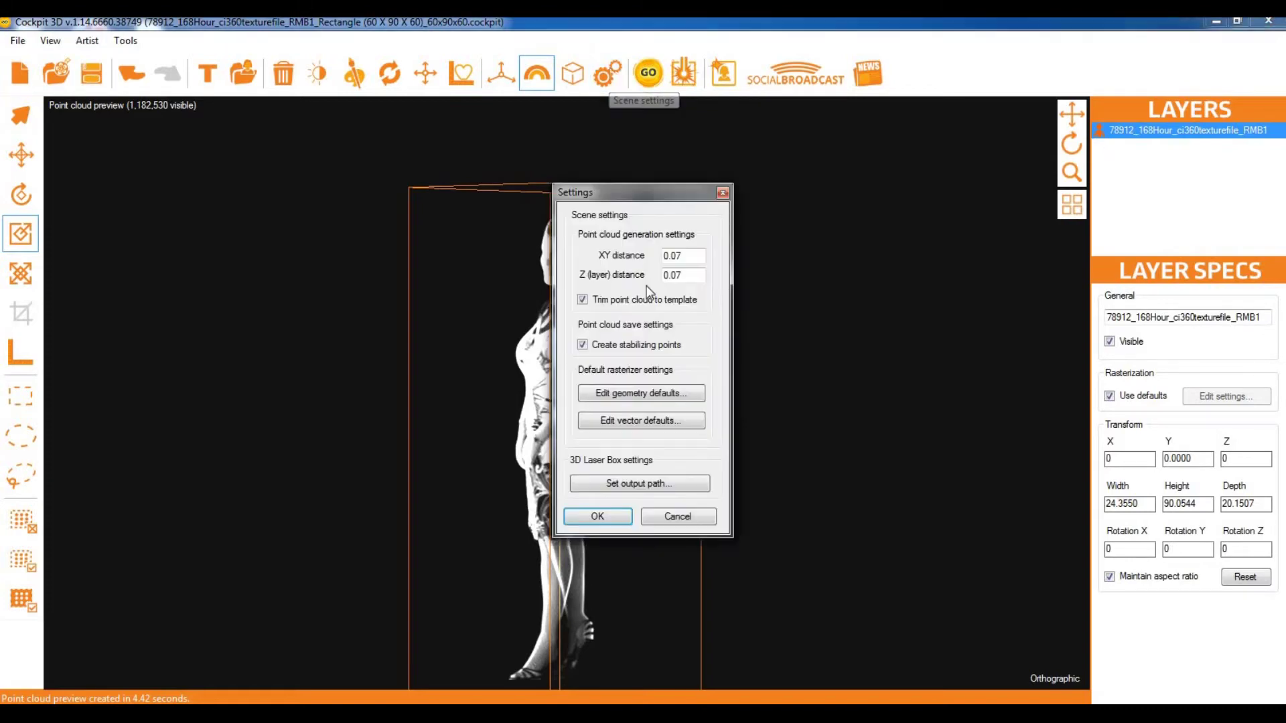
click(672, 389)
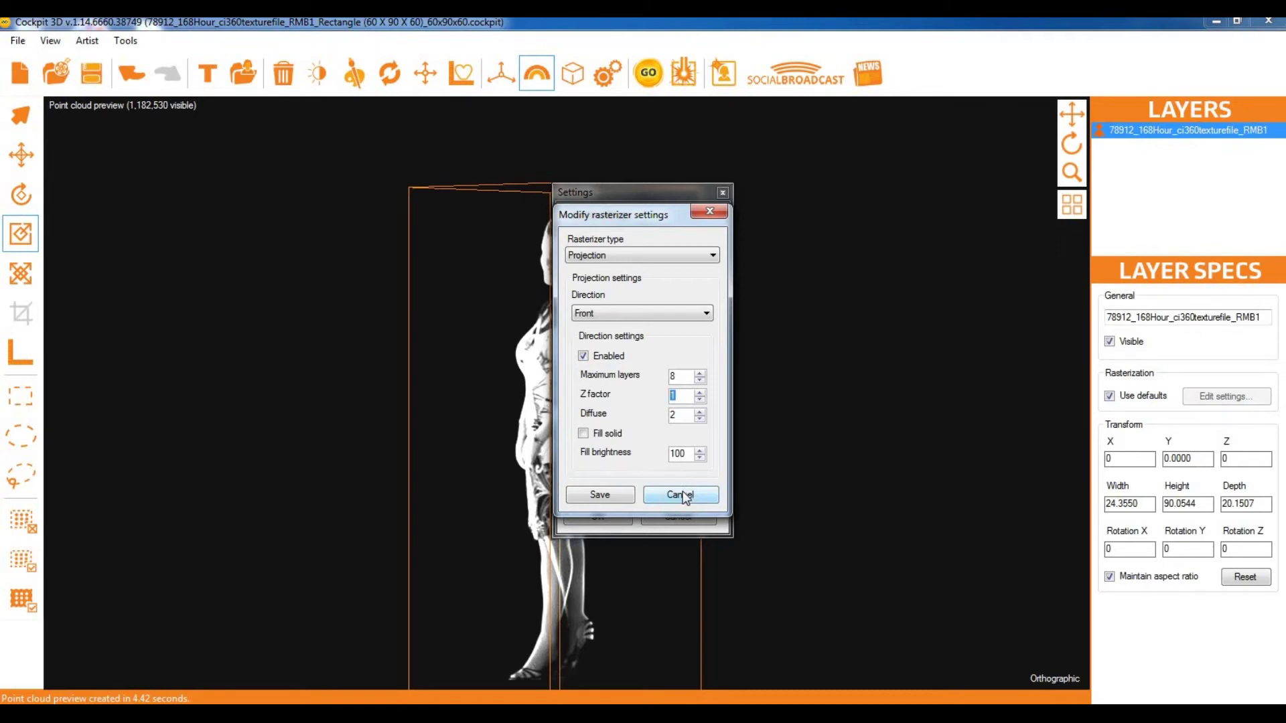
click(683, 496)
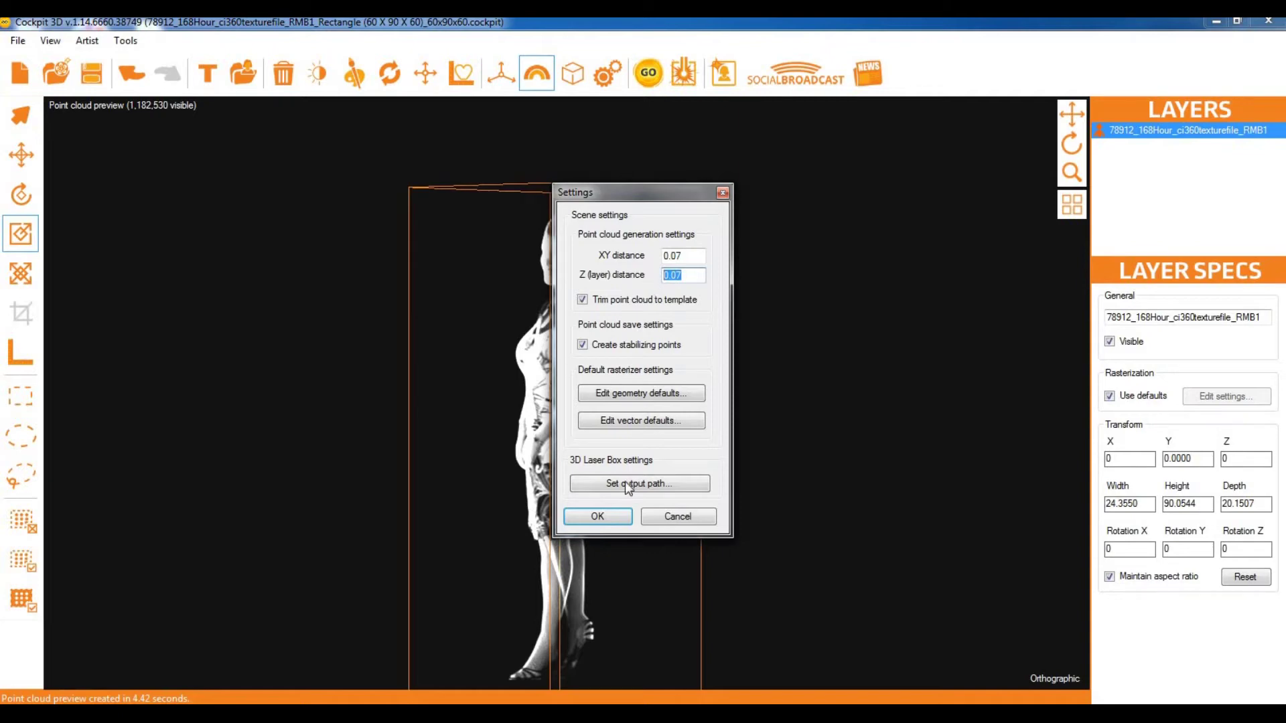
click(648, 394)
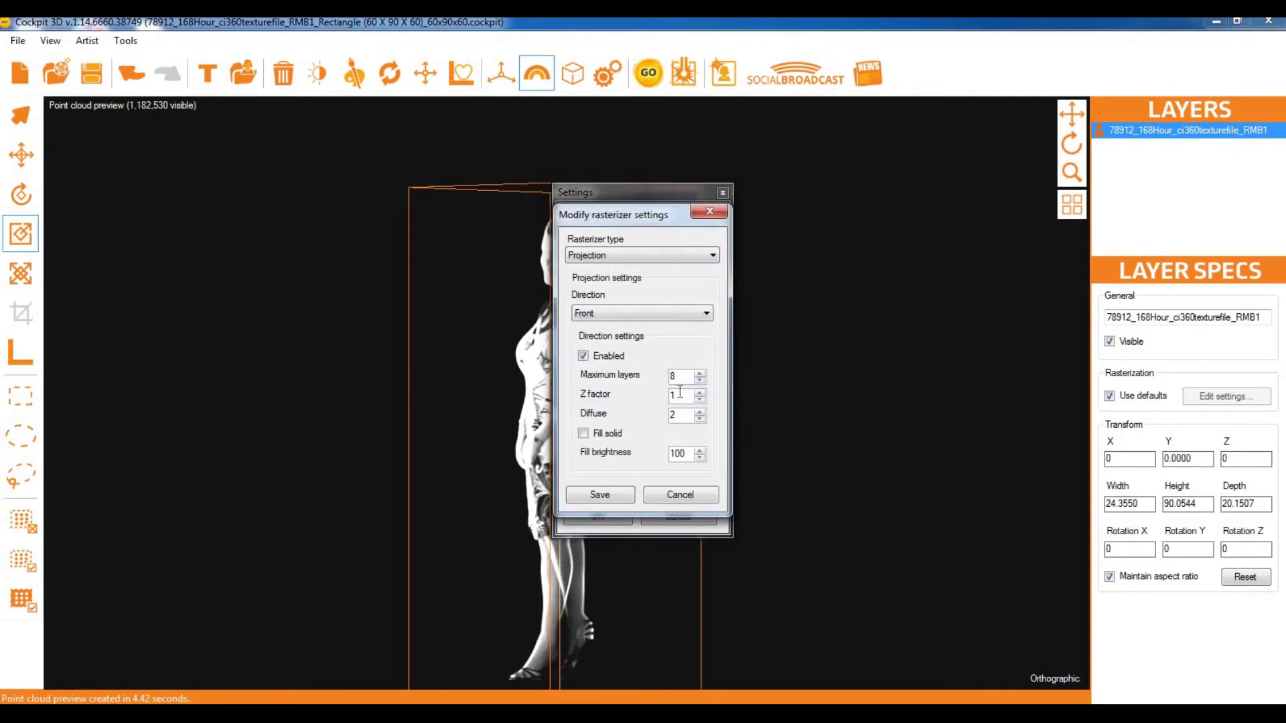
click(696, 499)
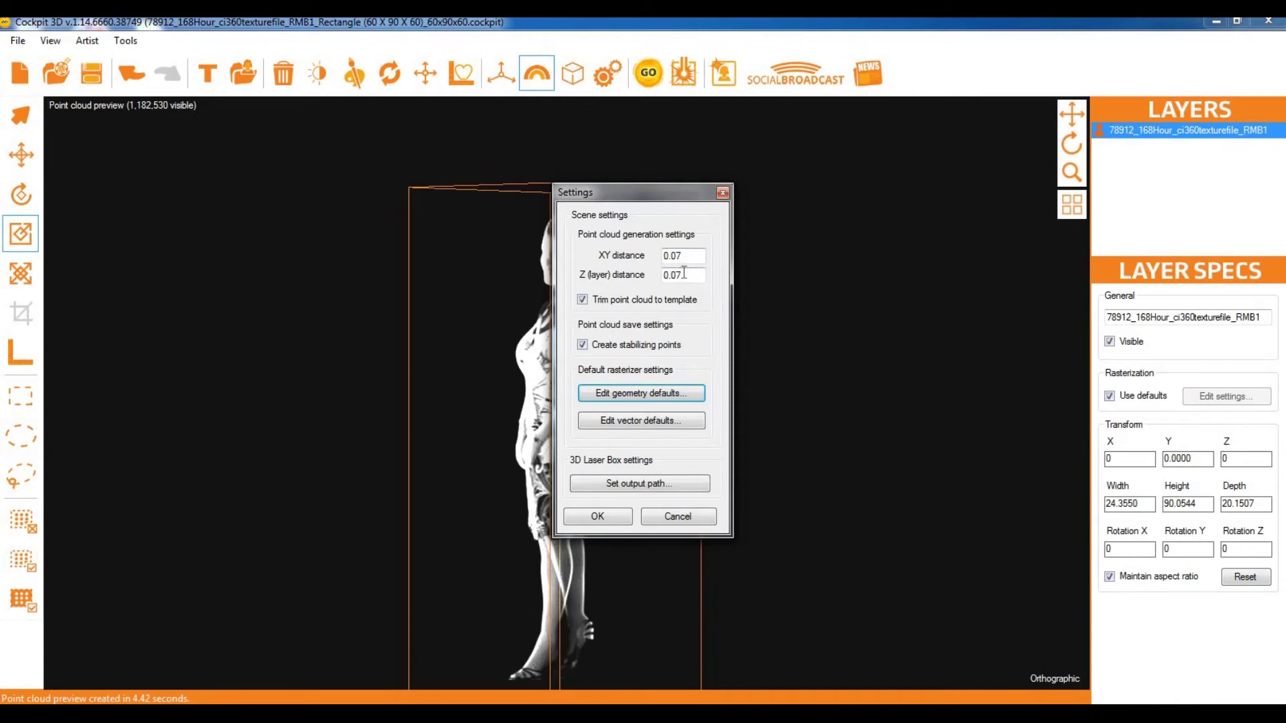
Edit the Z (layer) distance field so it reads 0.10
click(685, 274)
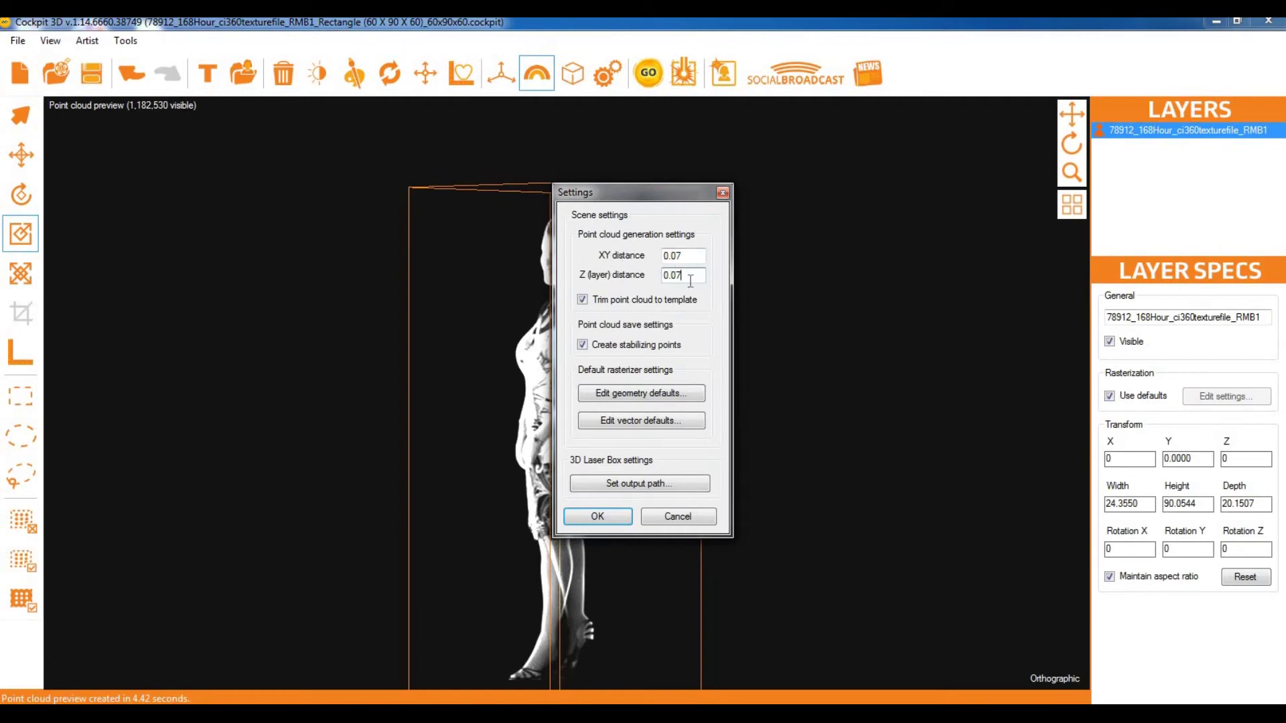
key(BackSpace)
key(BackSpace)
text(109)
key(BackSpace)
Apply the settings and regenerate the point cloud with 0.10 layer distance, viewing the figure's front
click(595, 517)
drag(1071, 144, 864, 107)
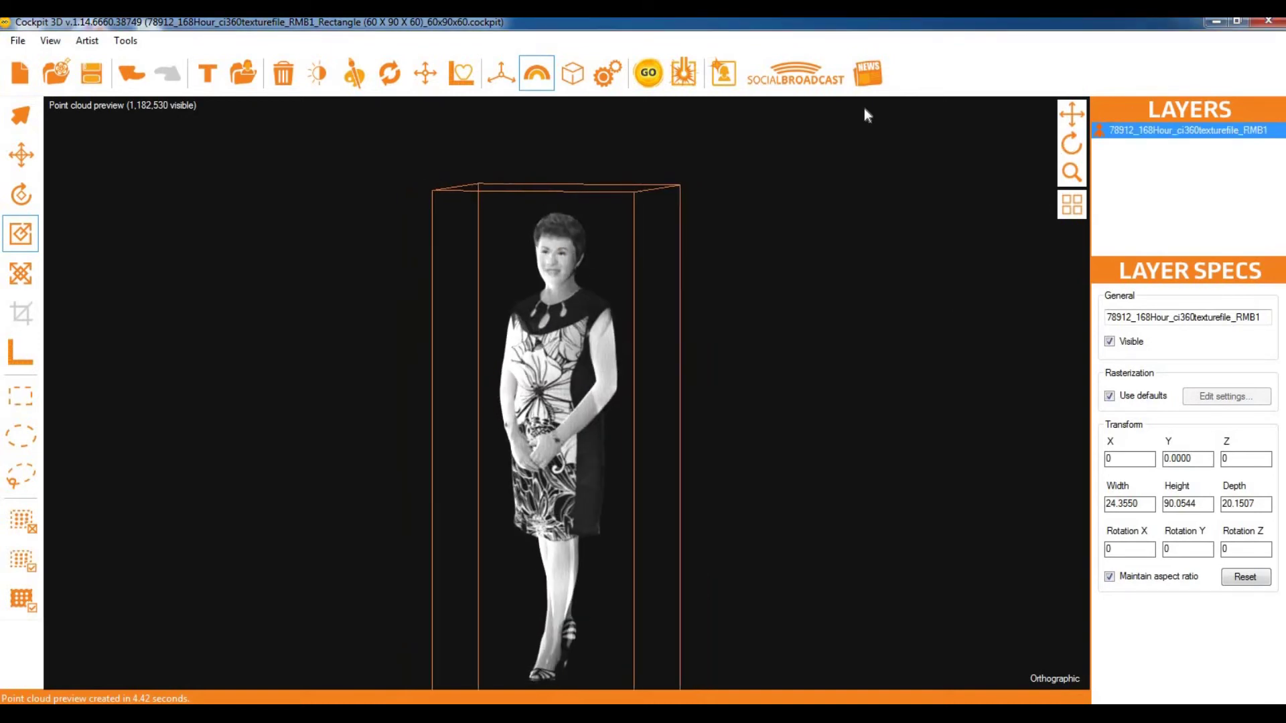
click(647, 75)
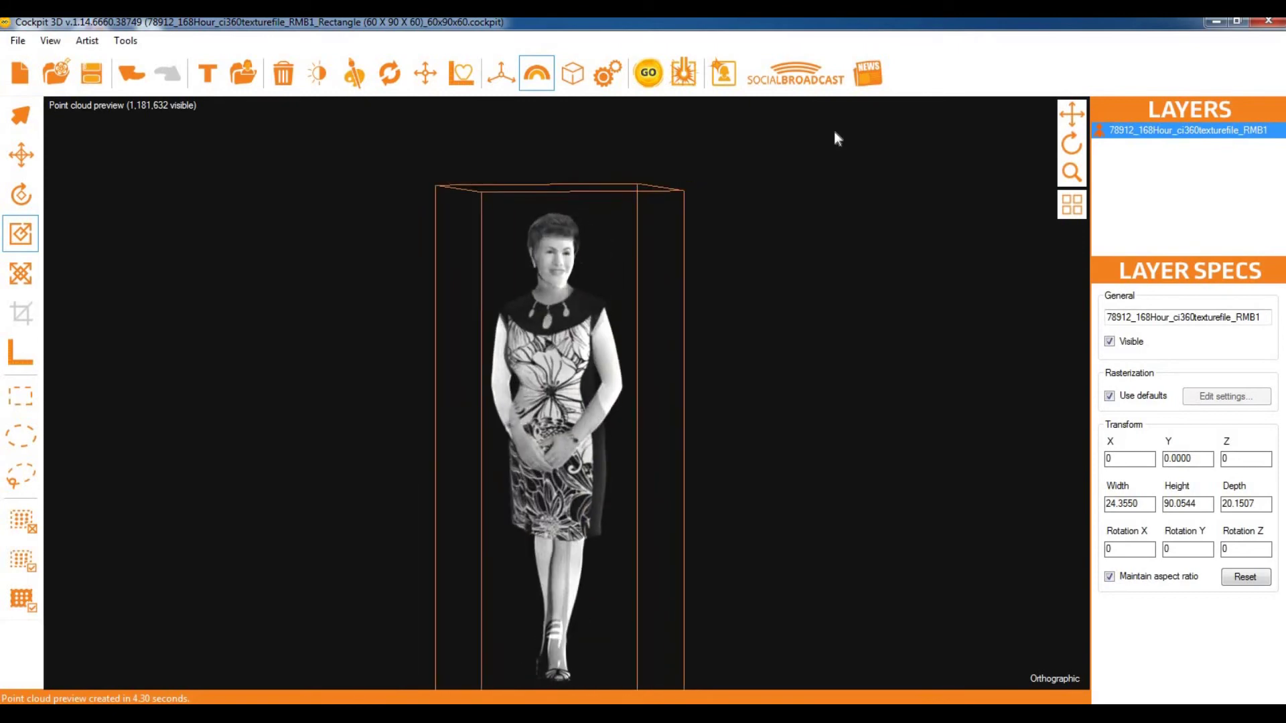
Test an XY distance of 0.08, regenerate the point cloud and orbit to check the profile
click(607, 73)
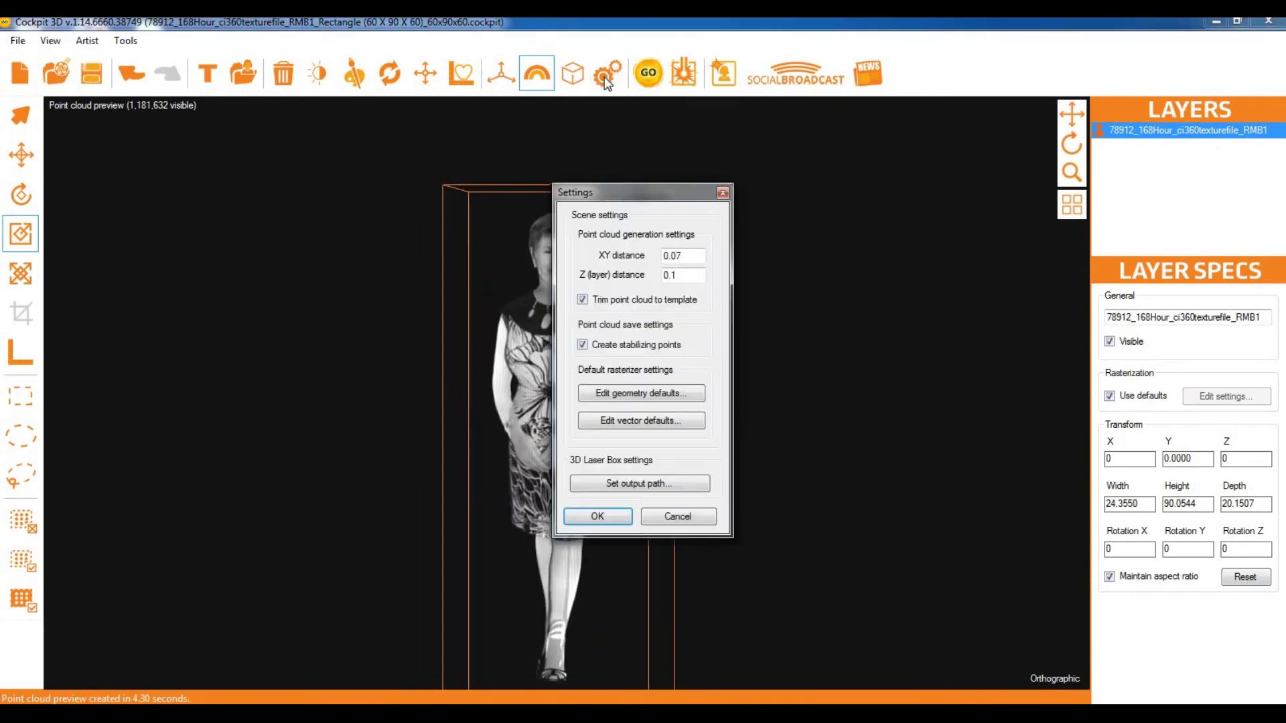
click(698, 256)
key(BackSpace)
text(8)
click(597, 516)
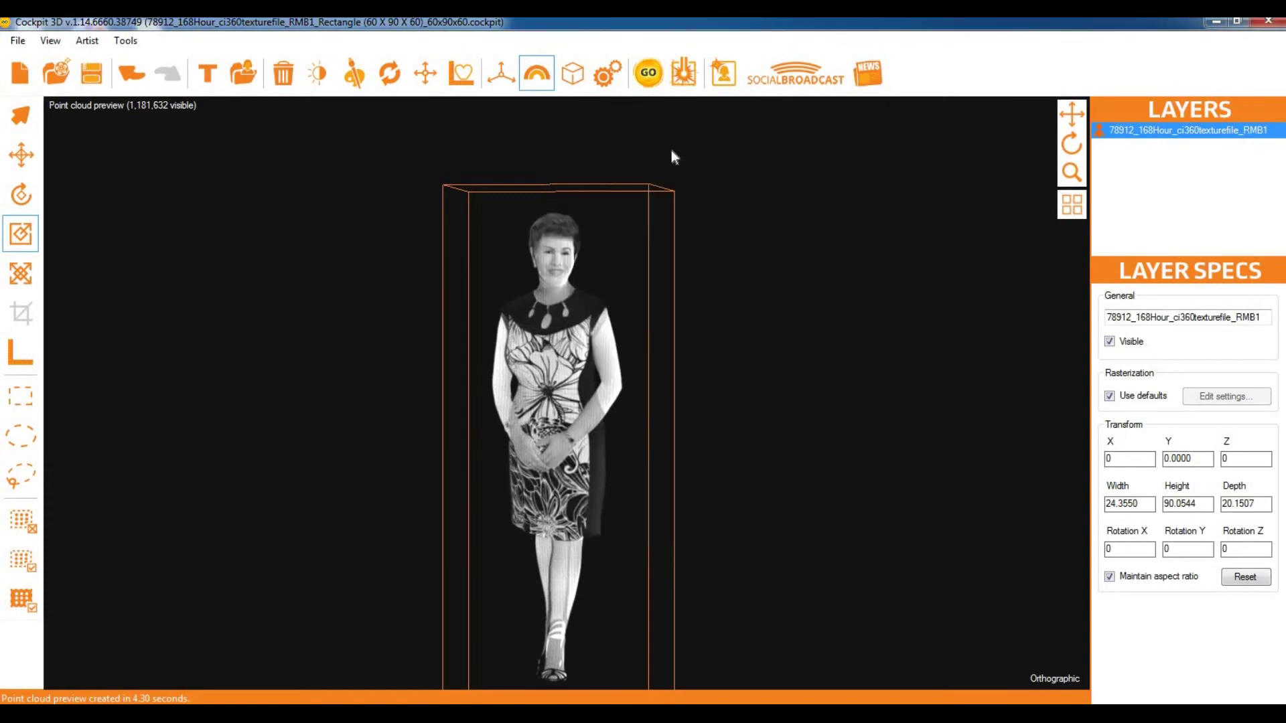
click(647, 74)
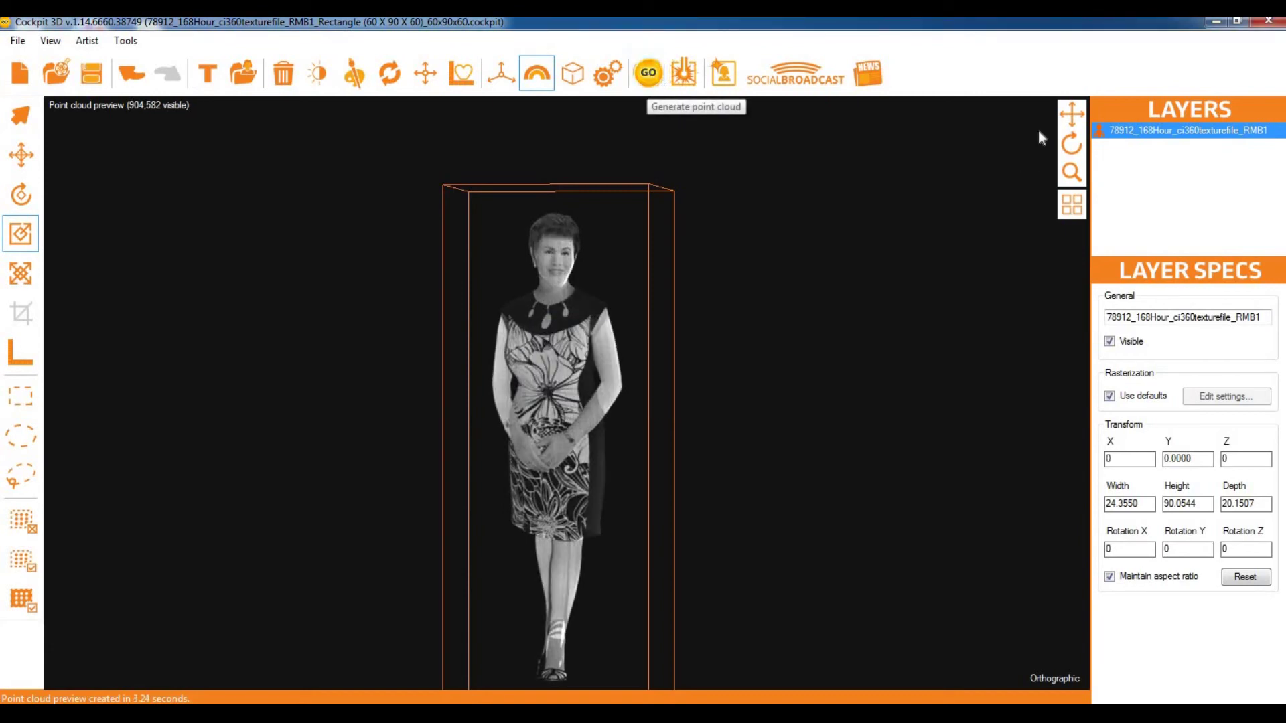
drag(1077, 142, 1105, 142)
Reopen the scene settings and set the XY distance back to 0.07
click(608, 72)
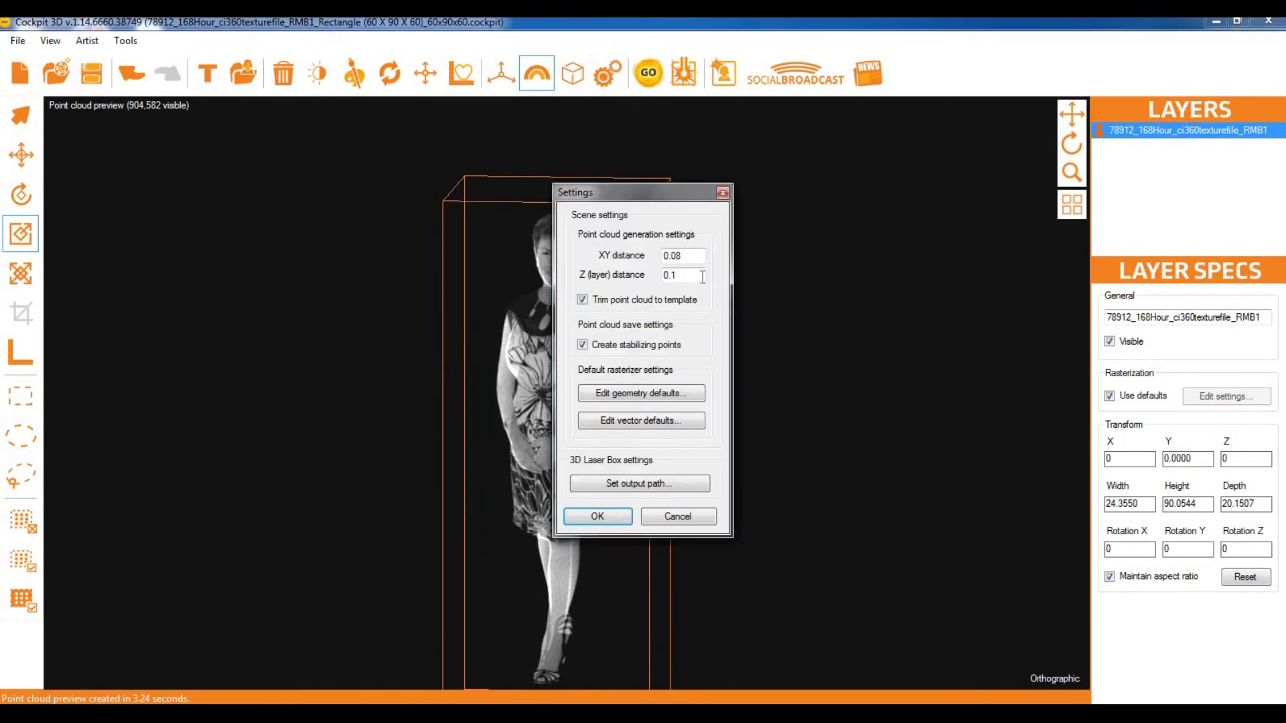
click(695, 257)
key(BackSpace)
text(7)
click(688, 273)
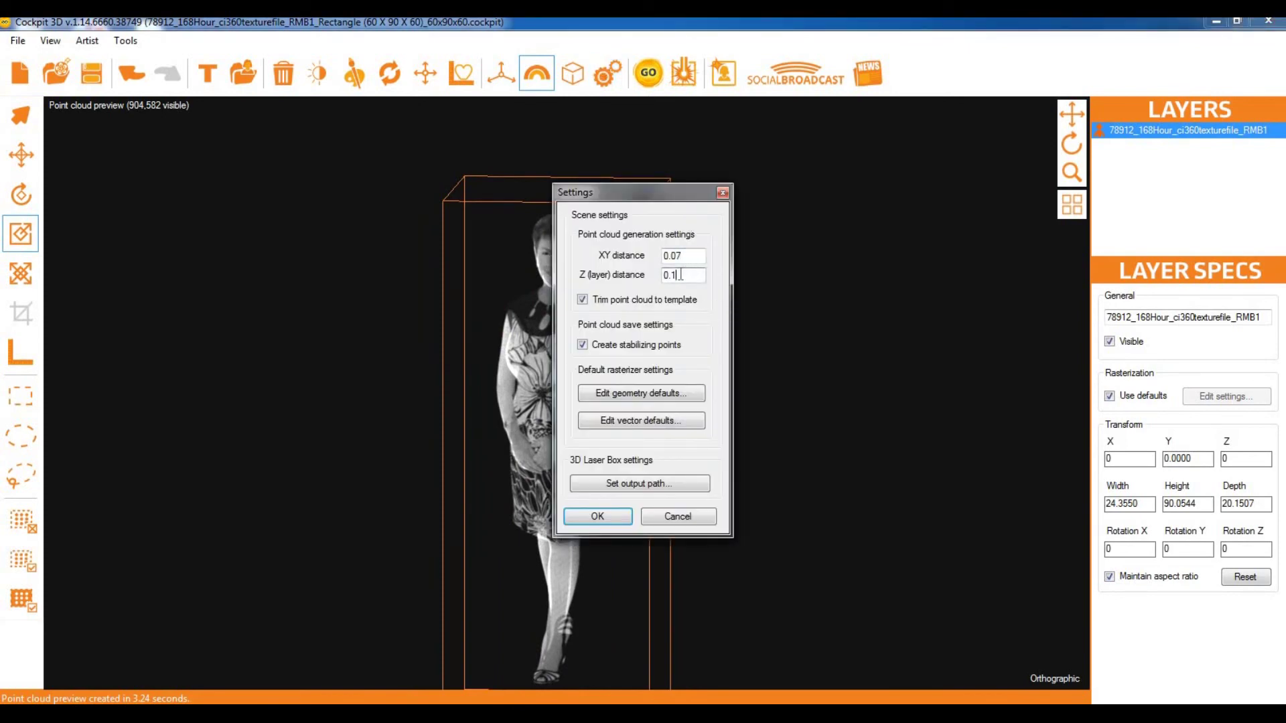